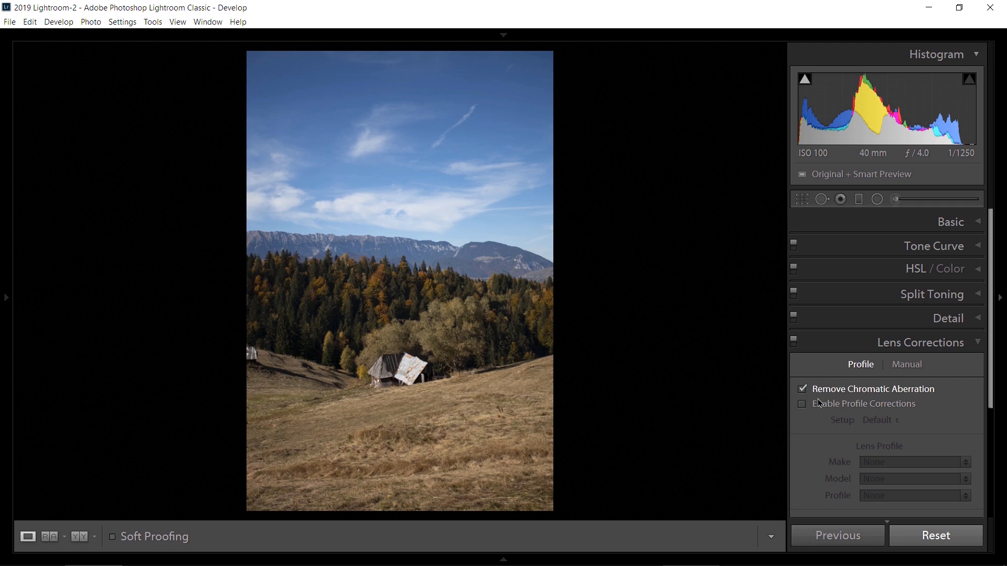
Enable the lens profile corrections for the photo and open the Basic adjustments
click(820, 407)
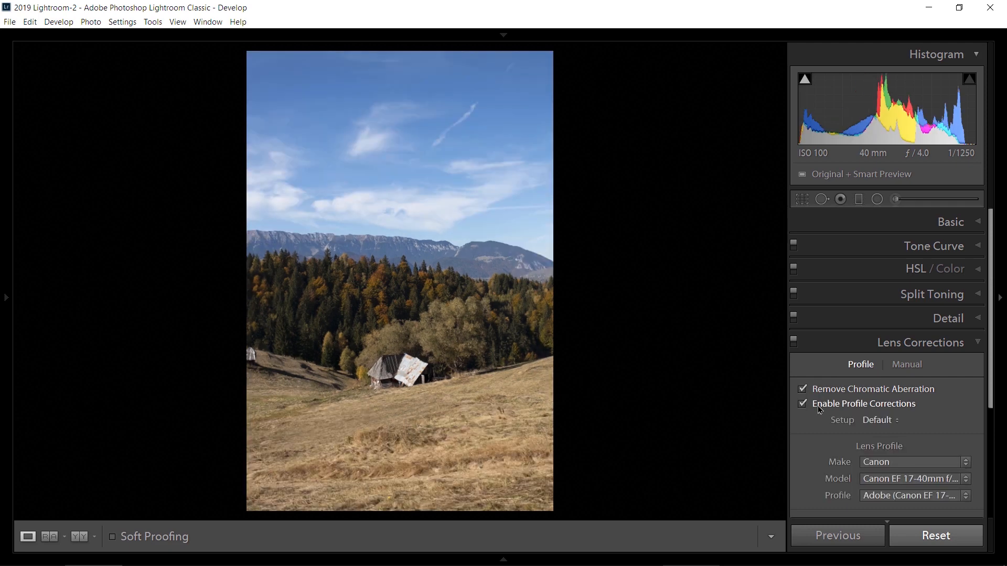
click(847, 343)
click(884, 227)
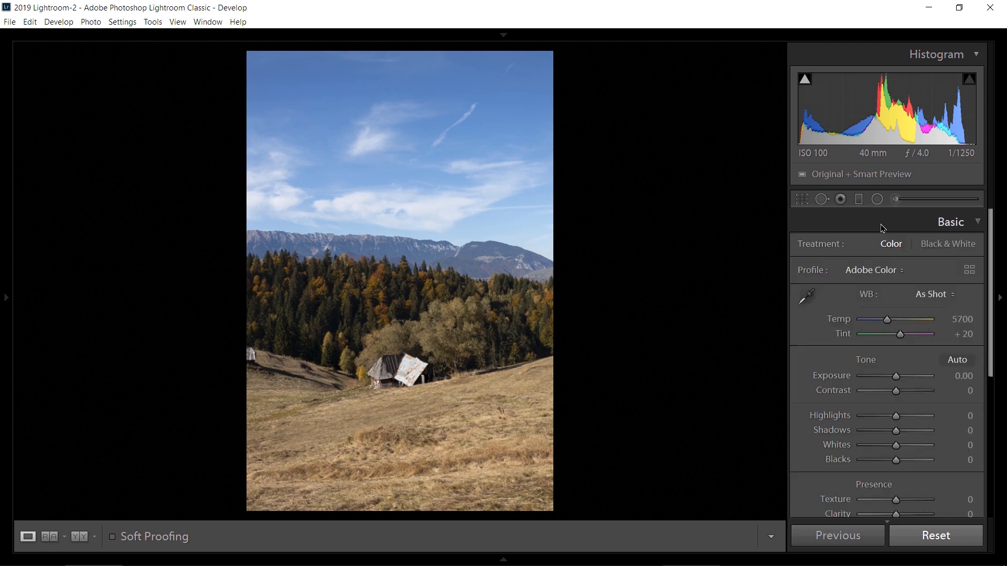
Crop the photo to the 4 x 5 / 8 x 10 aspect ratio, repositioning it to cut more sky and keep more meadow
click(803, 200)
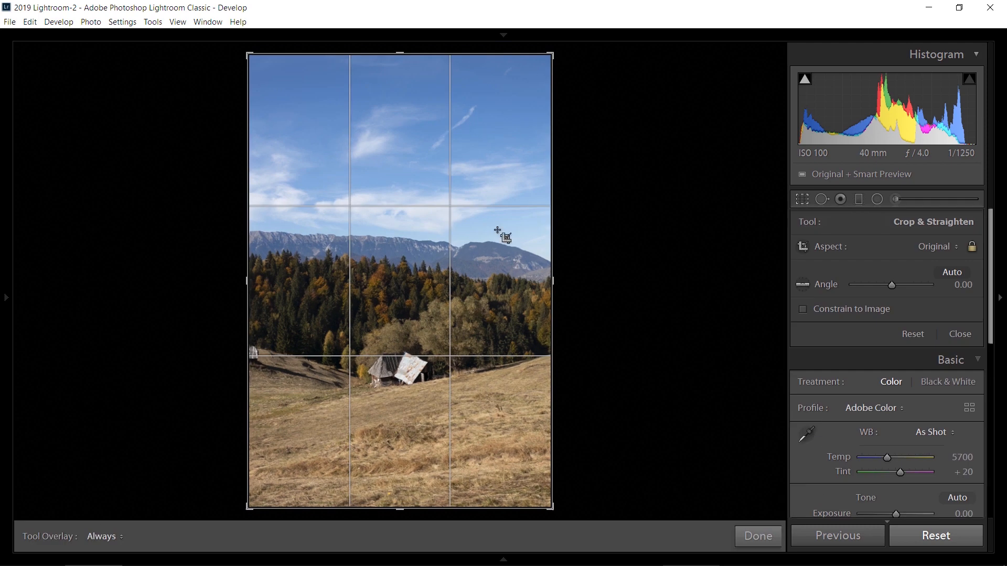
click(929, 253)
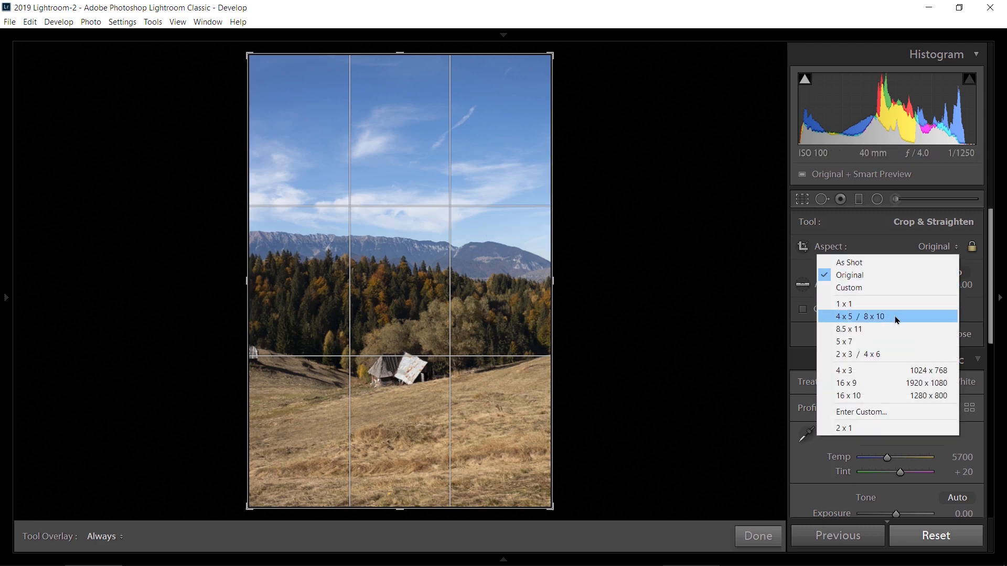
click(896, 321)
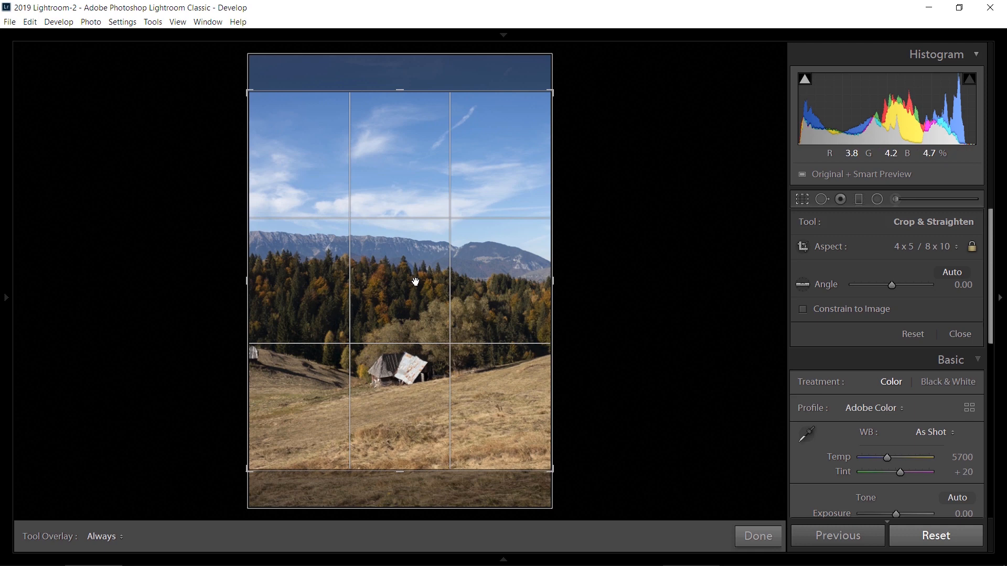
drag(414, 281, 418, 261)
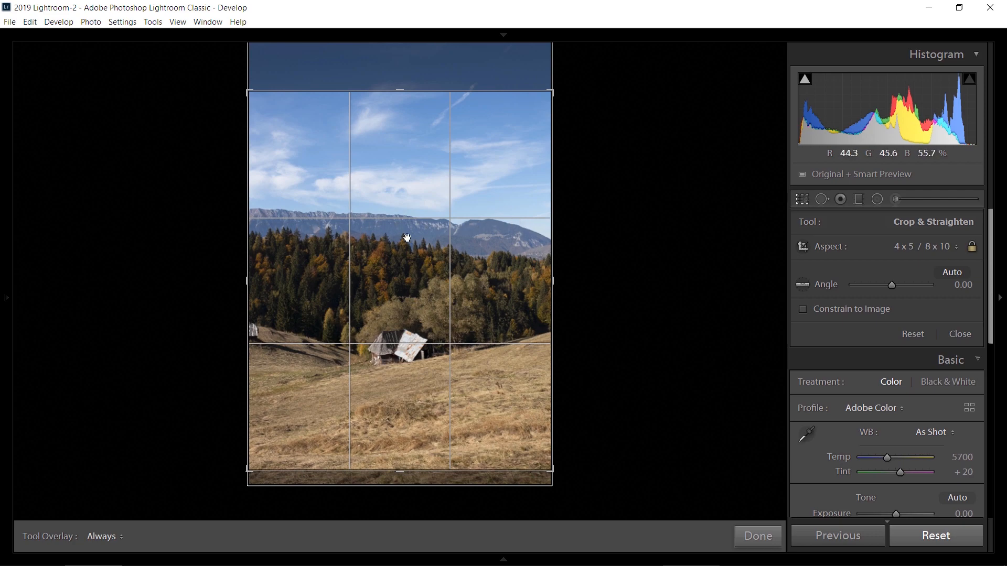
key(Return)
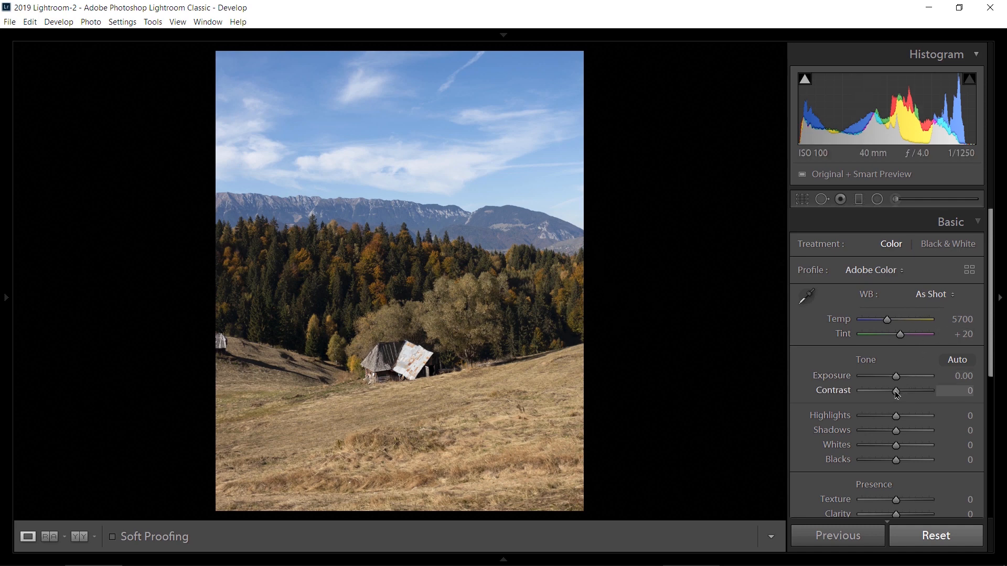
Set Contrast to +19, Highlights to −63 and Shadows to +17 in the Basic adjustments
mouse_move(897, 395)
mouse_down()
mouse_move(914, 397)
mouse_move(905, 404)
mouse_up()
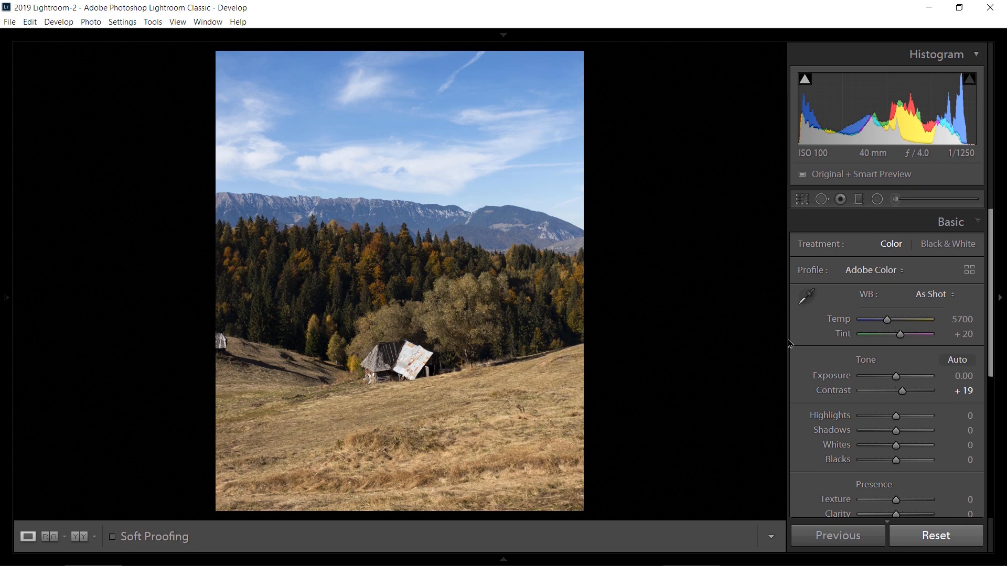
drag(788, 340, 723, 337)
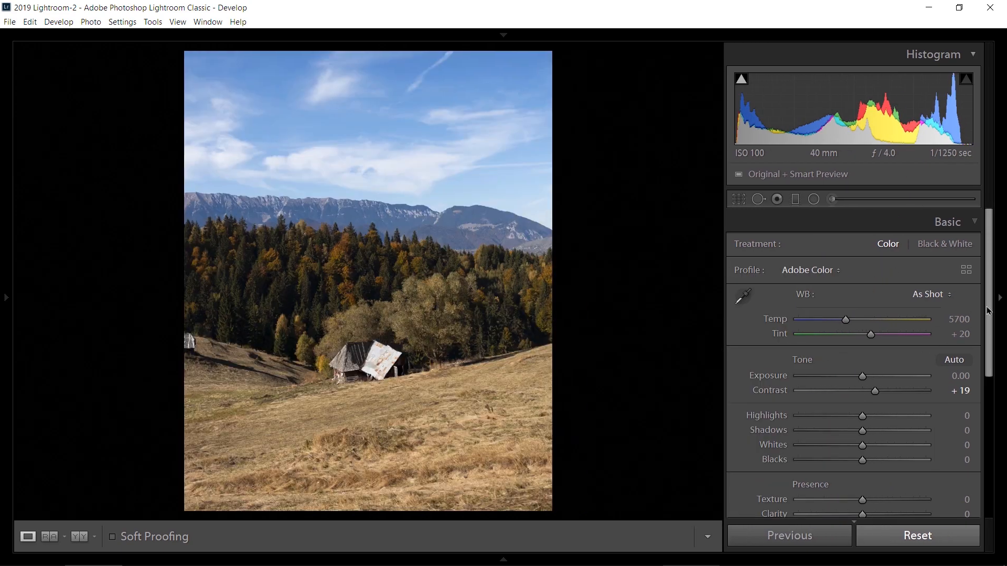
drag(988, 310, 986, 361)
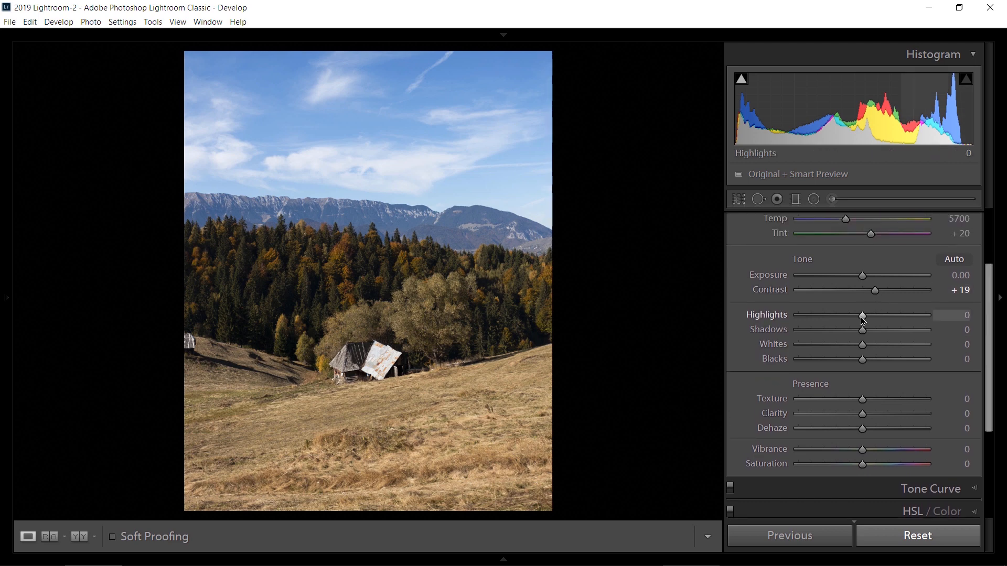
drag(862, 318, 876, 342)
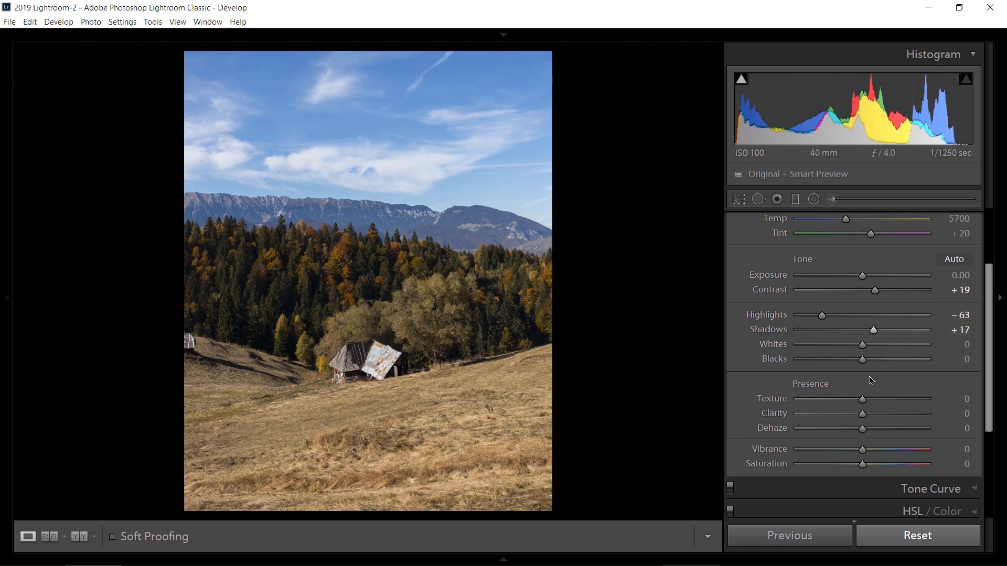
Set Clarity to +8 and Dehaze to +5 in the Presence adjustments
drag(864, 416, 869, 417)
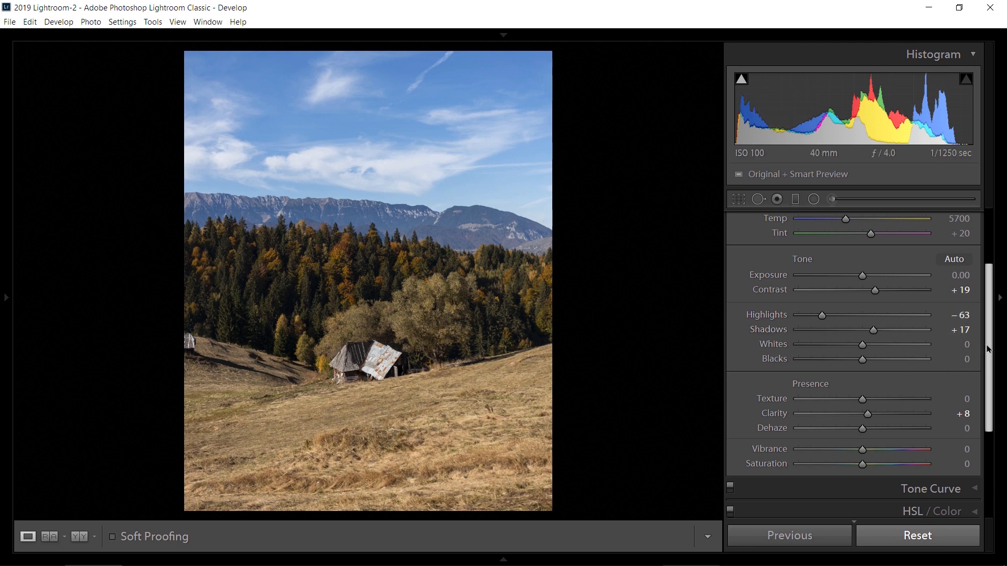
scroll(991, 367, down, 3)
scroll(991, 377, down, 1)
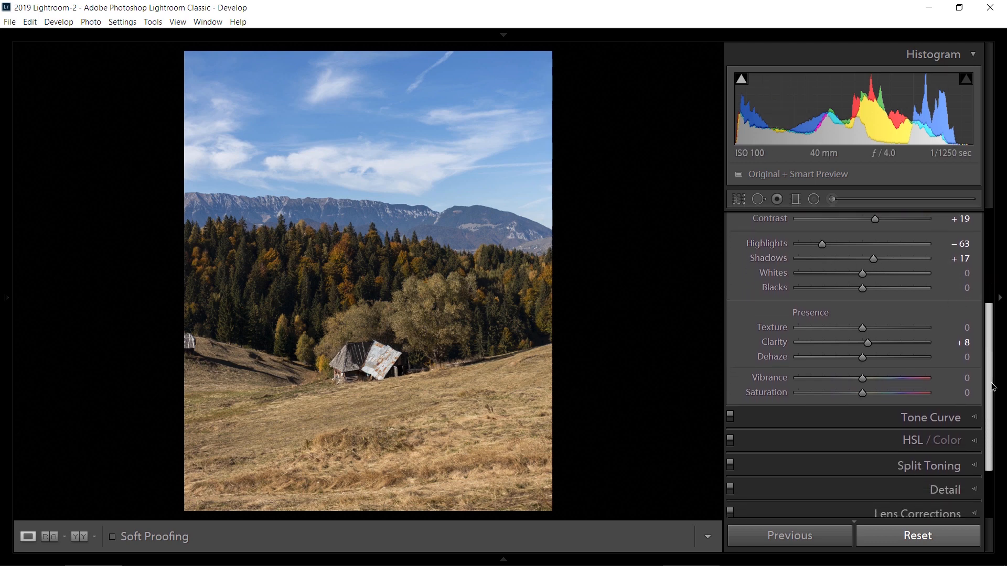
mouse_move(866, 367)
mouse_down()
mouse_move(920, 369)
mouse_move(870, 368)
mouse_up()
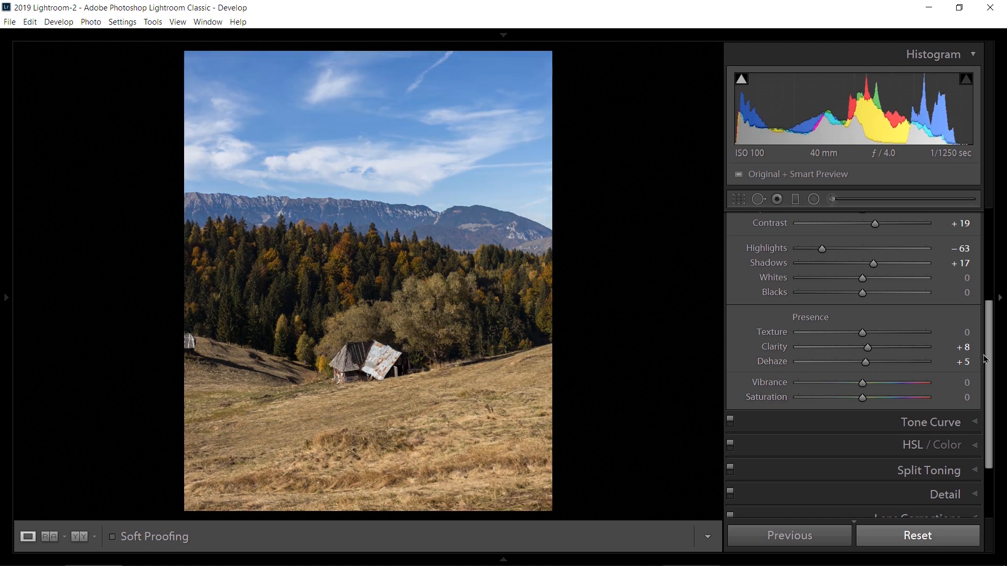
Shape the RGB point curve into a gentle S, slightly raising the black point and lowering the white point to 92.2 %
drag(991, 352, 990, 399)
click(884, 336)
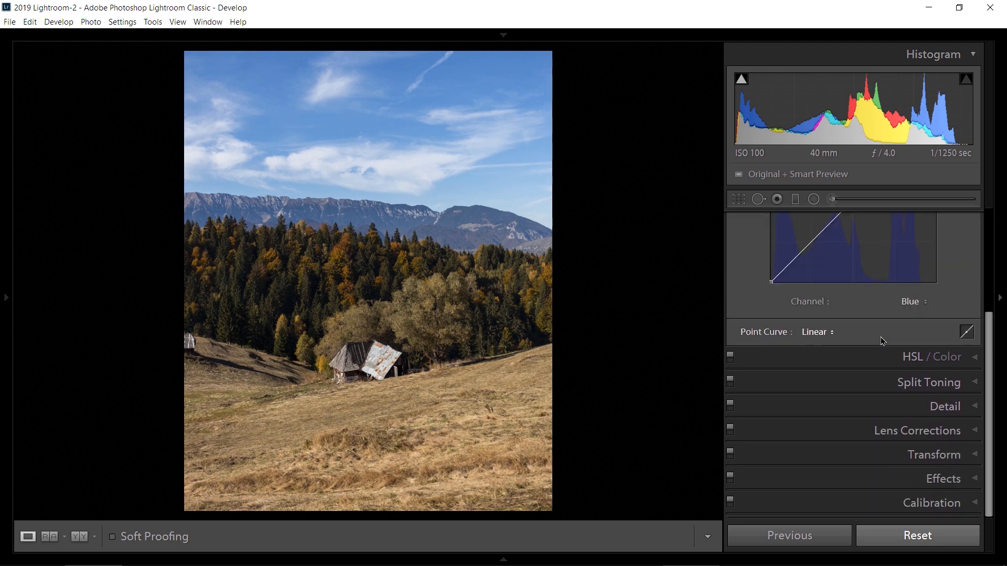
drag(991, 325, 992, 225)
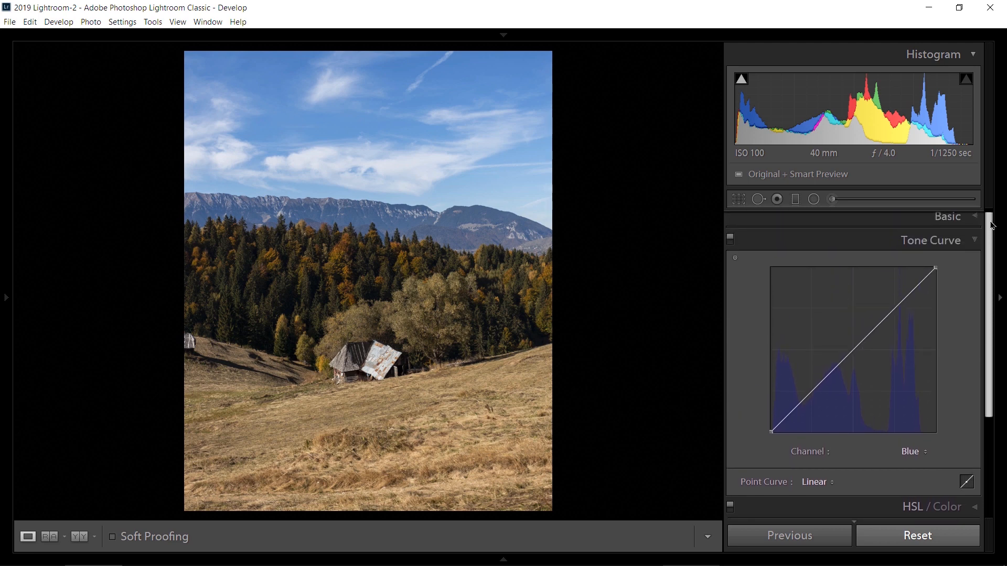
click(914, 451)
click(907, 469)
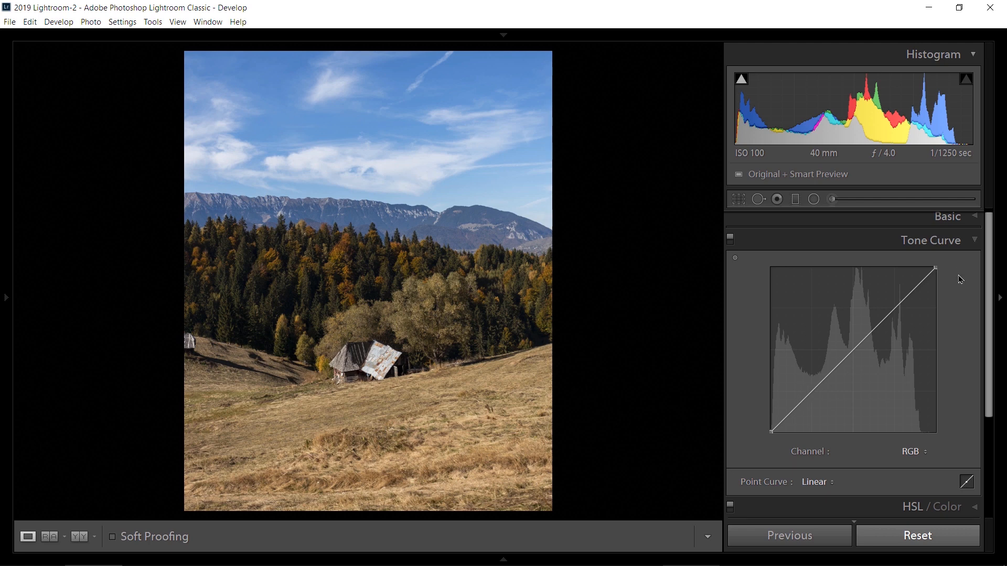
mouse_move(938, 271)
mouse_down()
mouse_move(942, 290)
mouse_move(947, 277)
mouse_up()
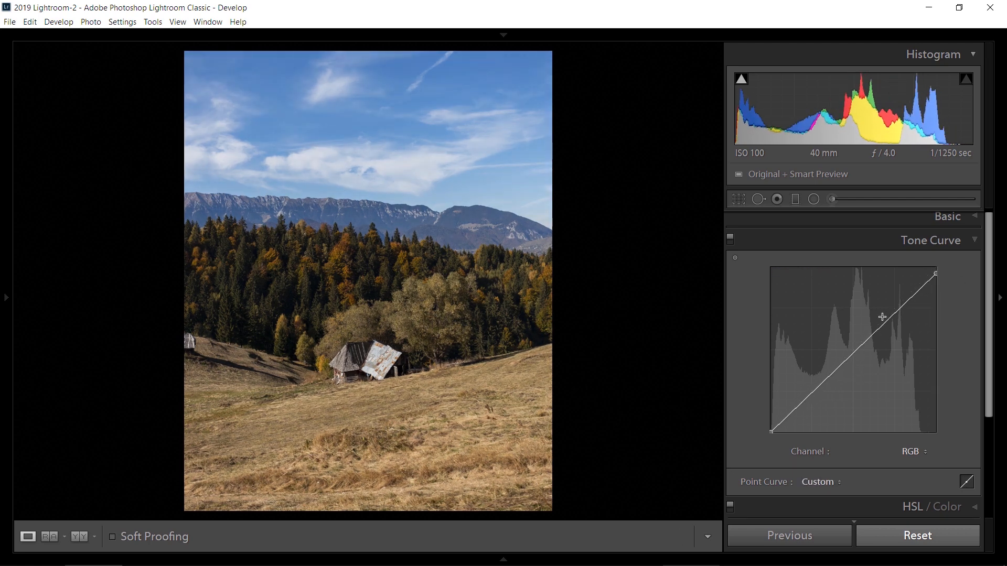
drag(885, 326, 889, 320)
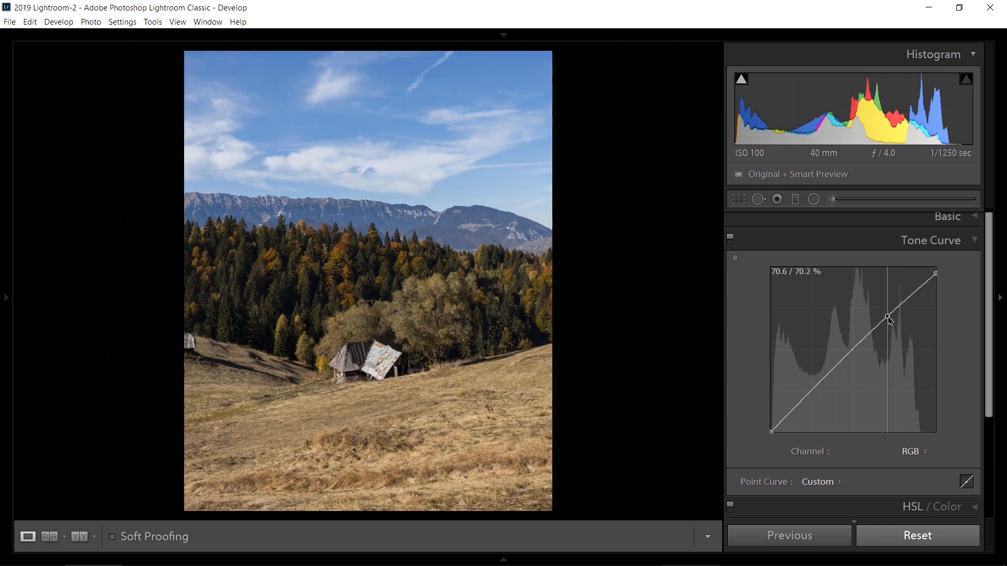
drag(810, 395, 812, 402)
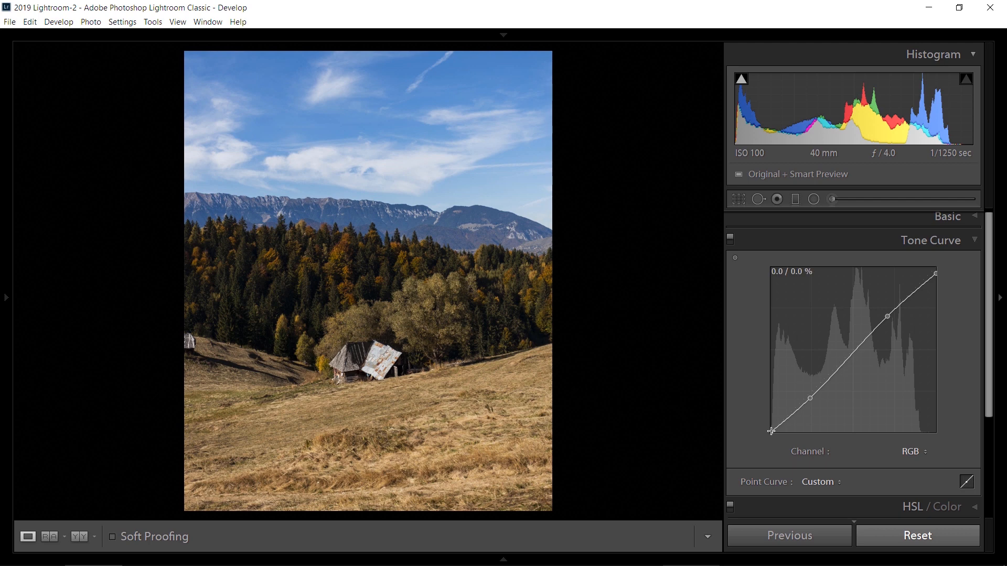
drag(771, 431, 771, 428)
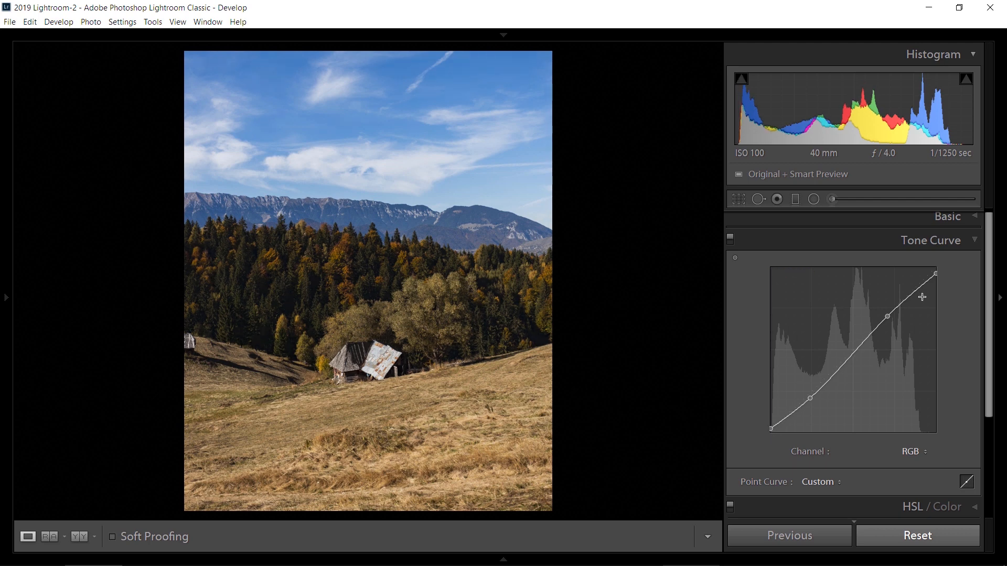
drag(936, 273, 957, 284)
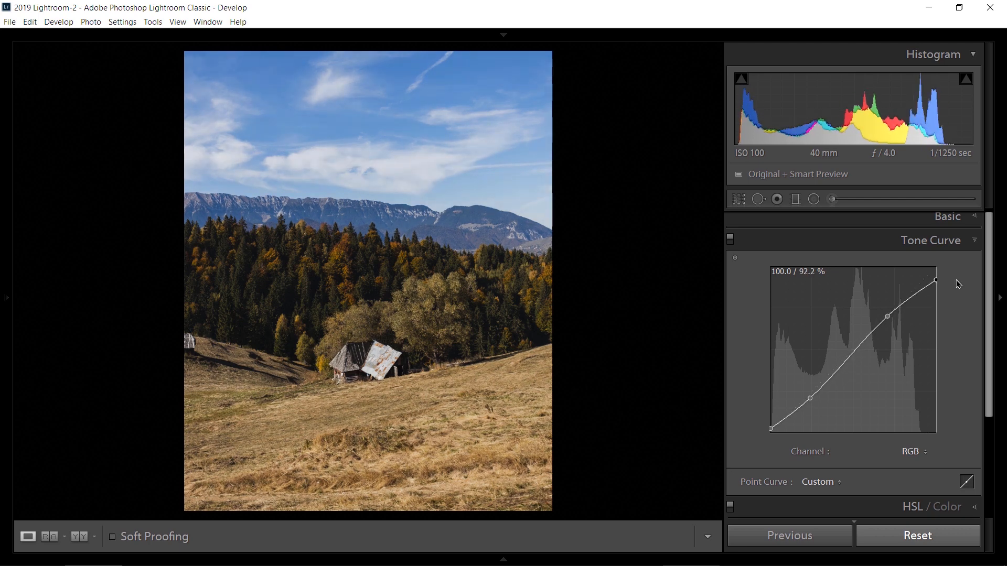
Compare the photo with and without the tone curve, and before and after all edits
click(731, 241)
click(730, 240)
key(backslash)
key(backslash)
key(backslash)
key(backslash)
In Calibration, set Blue Primary Hue to −11 and Saturation to +60, and Red Primary Hue to −26 and Saturation to −2
drag(990, 282, 990, 381)
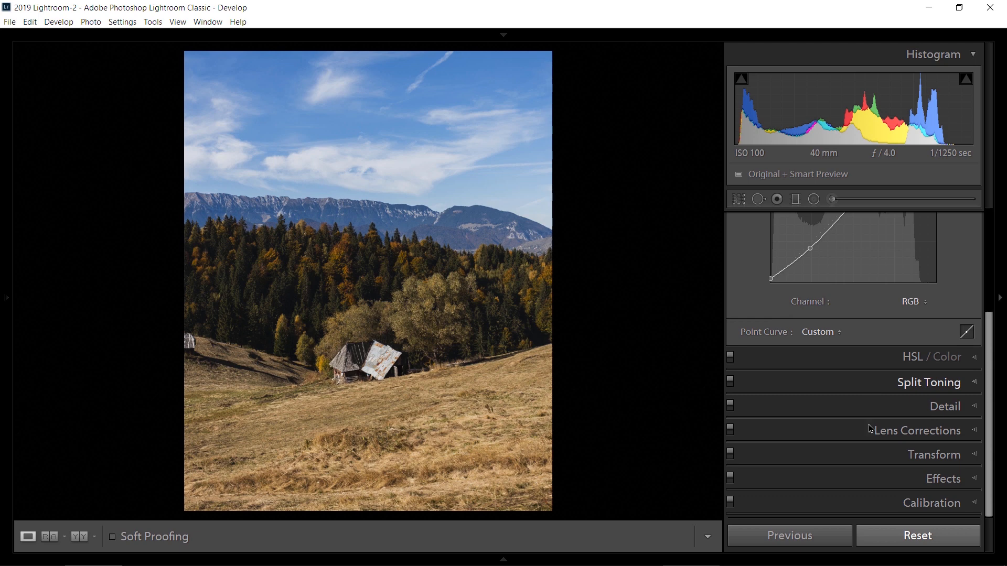
click(872, 503)
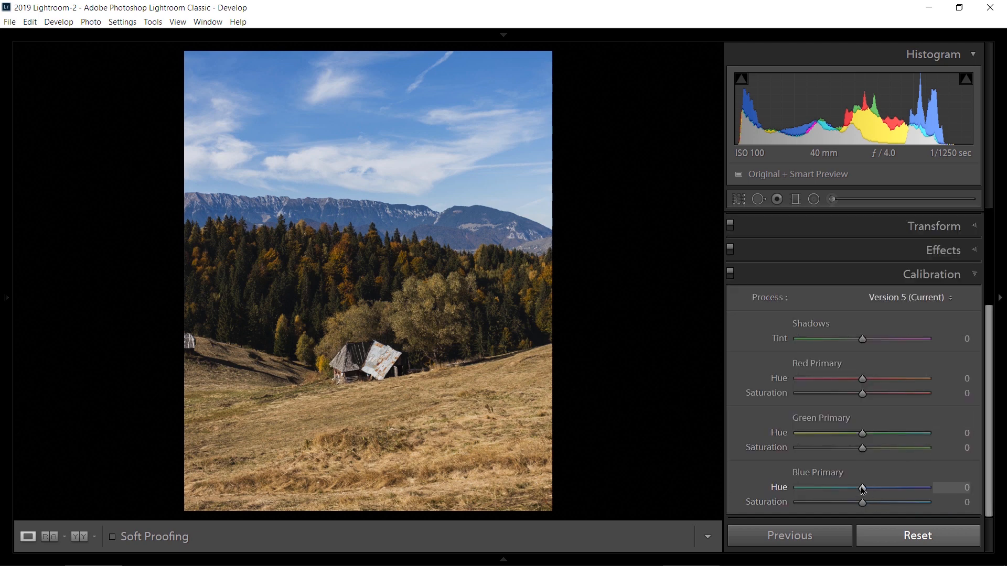
mouse_move(850, 489)
mouse_down()
mouse_move(818, 488)
mouse_move(919, 488)
mouse_move(860, 492)
mouse_up()
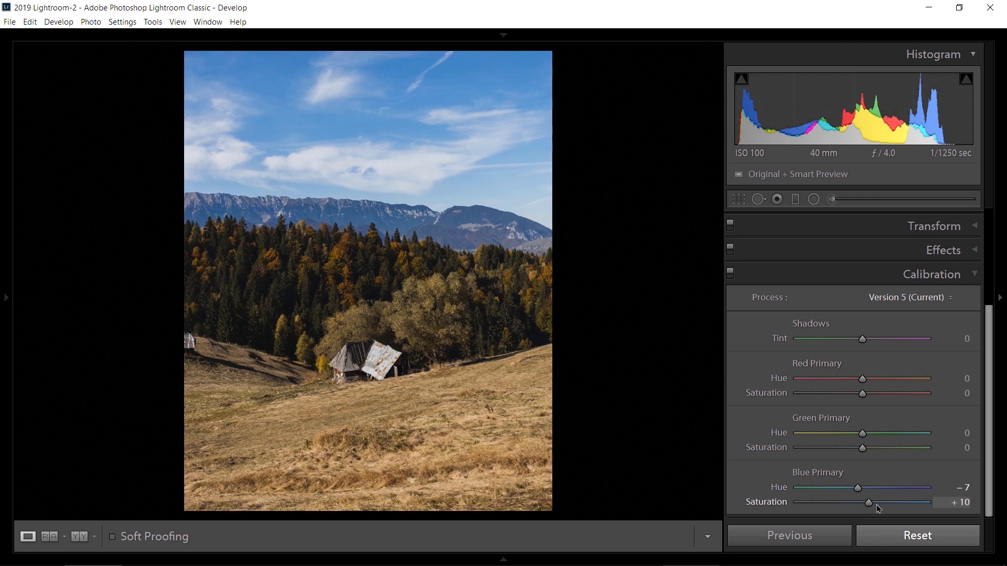
drag(879, 509, 902, 502)
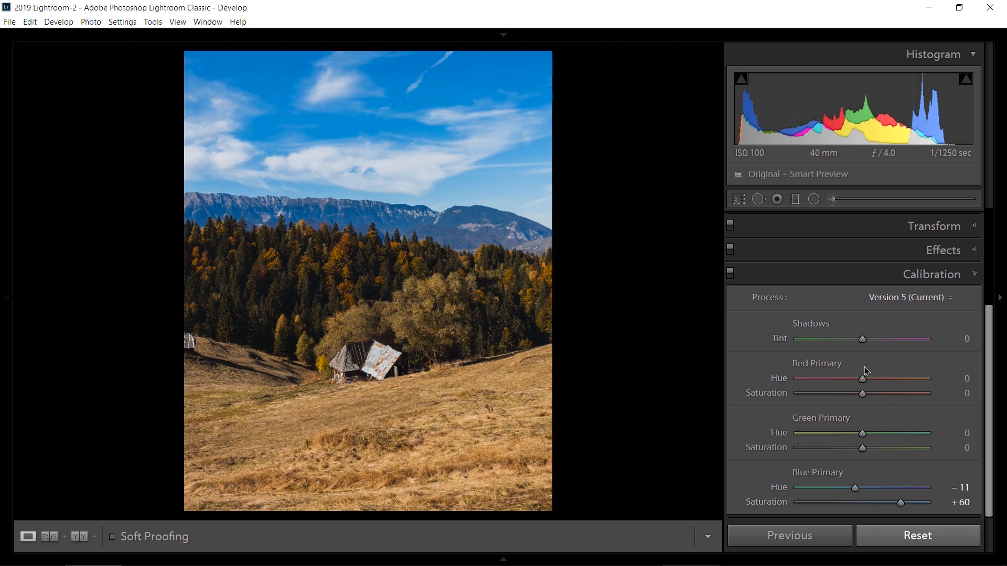
mouse_move(847, 383)
mouse_down()
mouse_move(823, 383)
mouse_move(932, 385)
mouse_move(846, 393)
mouse_move(929, 396)
mouse_move(856, 393)
mouse_up()
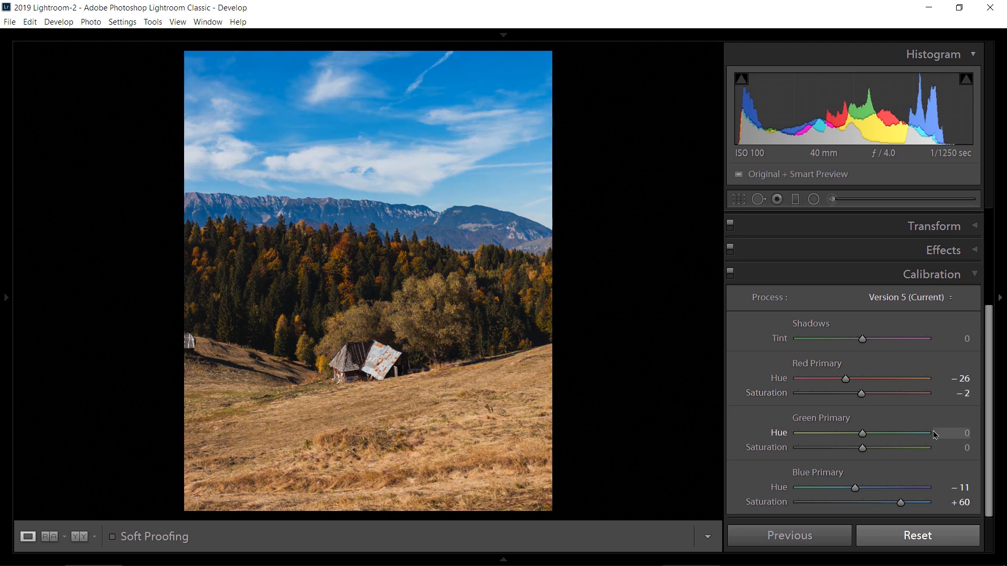
click(866, 275)
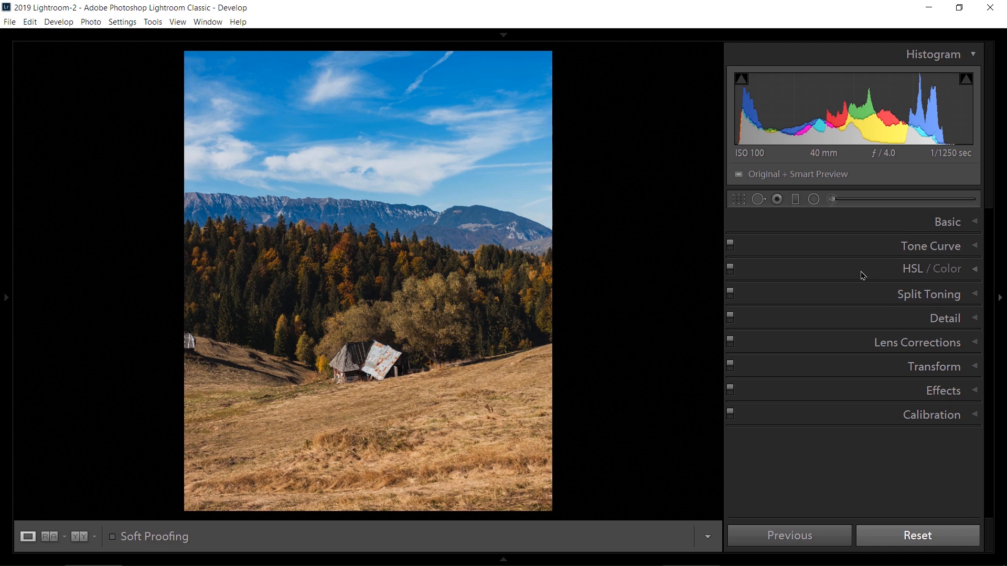
Set the HSL saturation to −3 for Red, −24 for Yellow, −19 for Green, −16 for Aqua and −26 for Blue
click(863, 276)
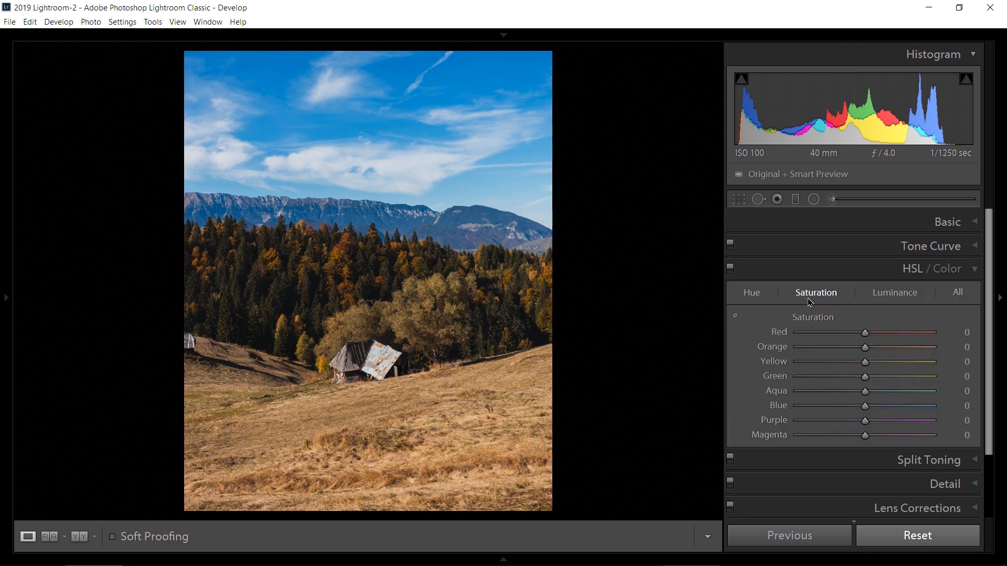
mouse_move(866, 409)
mouse_down()
mouse_move(821, 409)
mouse_move(849, 409)
mouse_move(836, 378)
mouse_move(789, 385)
mouse_move(963, 394)
mouse_move(786, 400)
mouse_move(860, 402)
mouse_up()
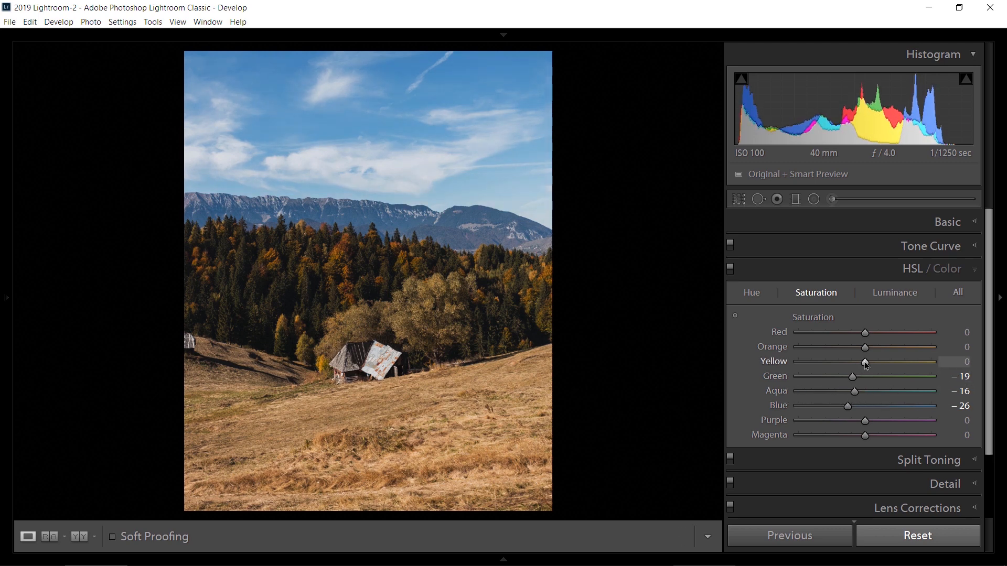
drag(788, 359, 981, 379)
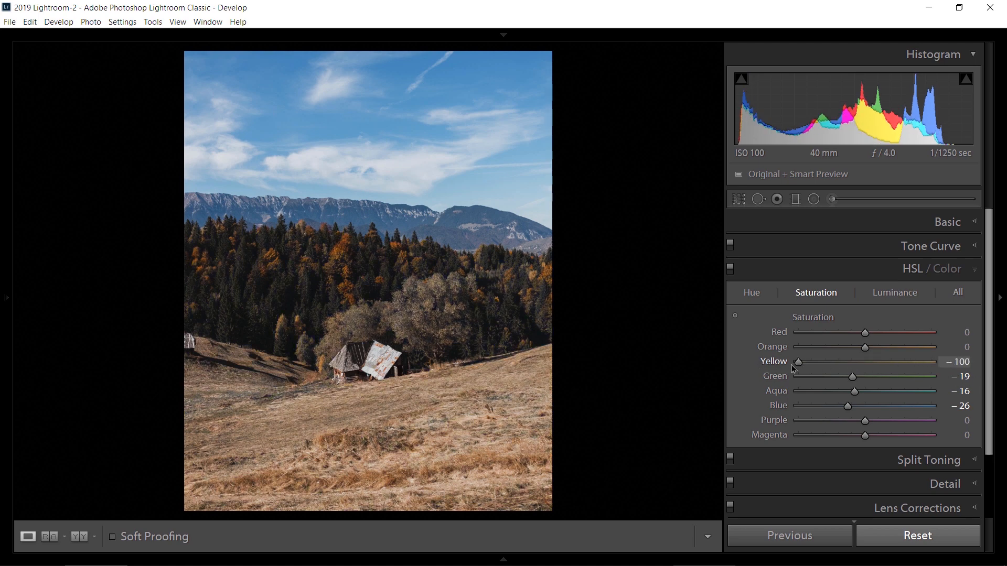
drag(794, 370, 848, 372)
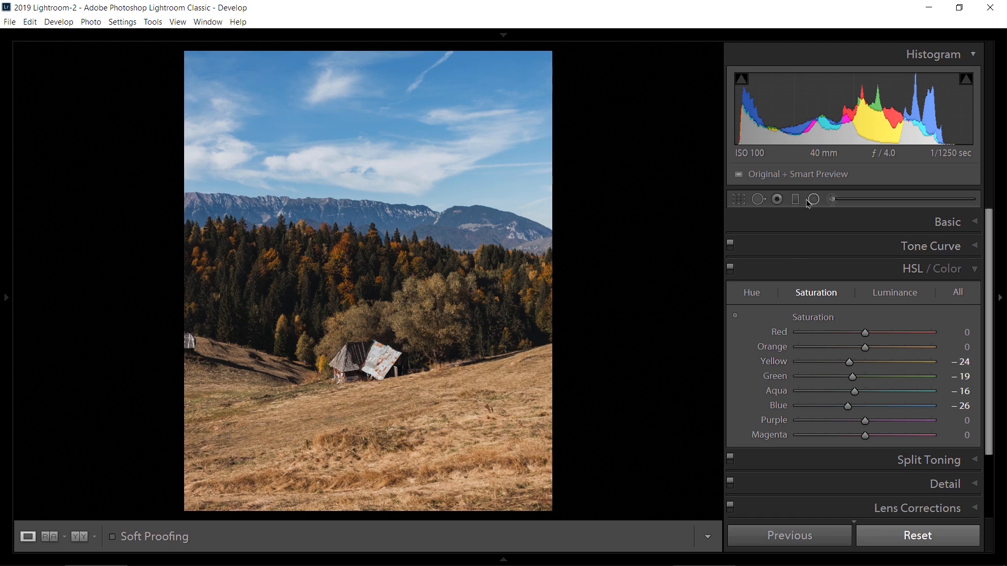
drag(866, 332, 948, 341)
drag(847, 342, 863, 341)
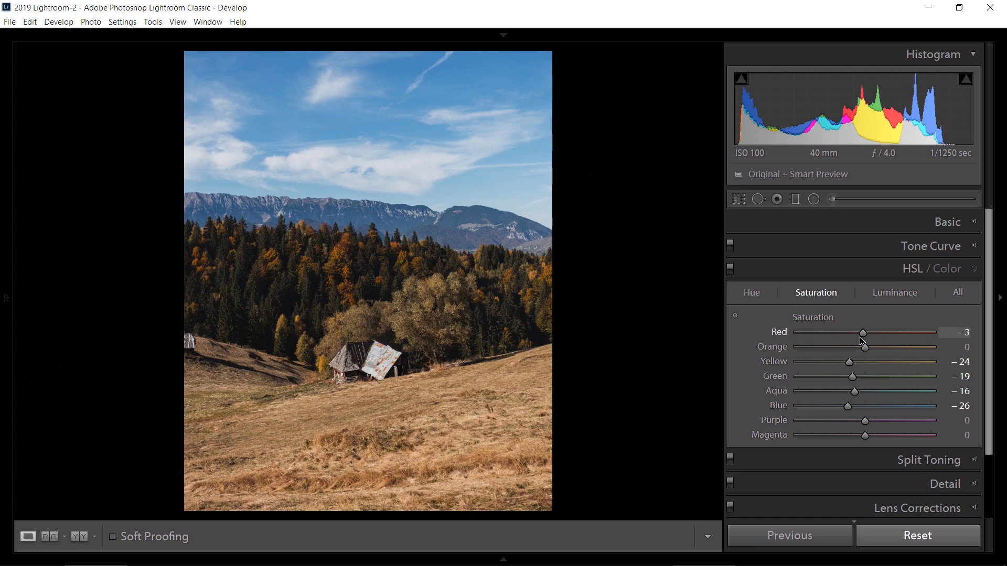
Set the HSL luminance to +11 for Yellow, and the HSL hue to −6 for Orange and +6 for Yellow
click(894, 292)
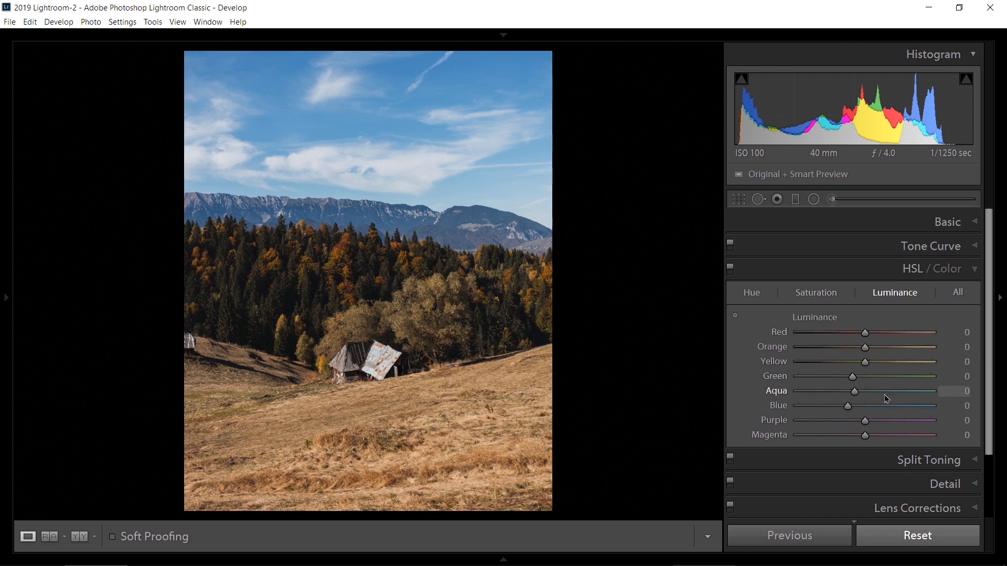
drag(888, 365, 870, 387)
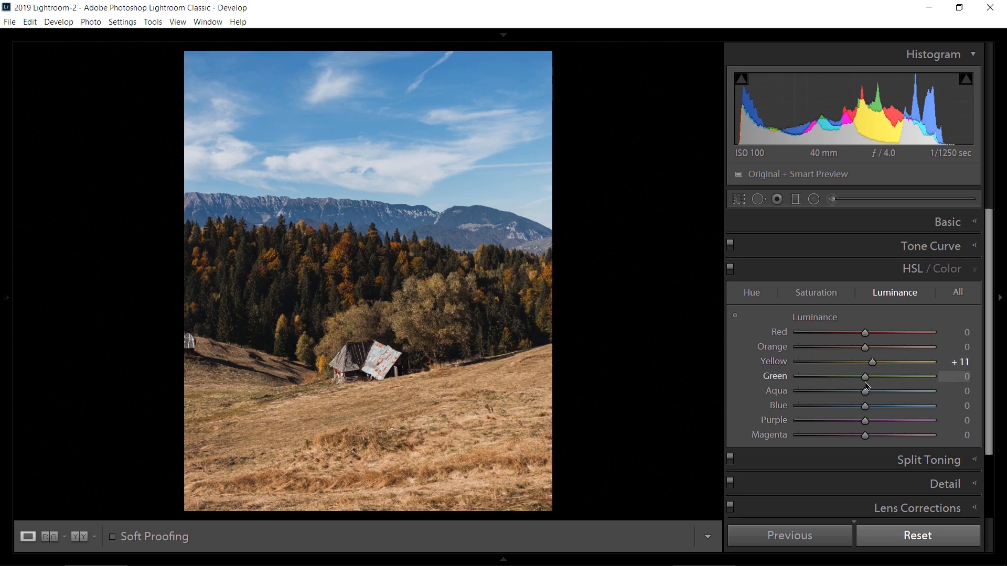
click(756, 297)
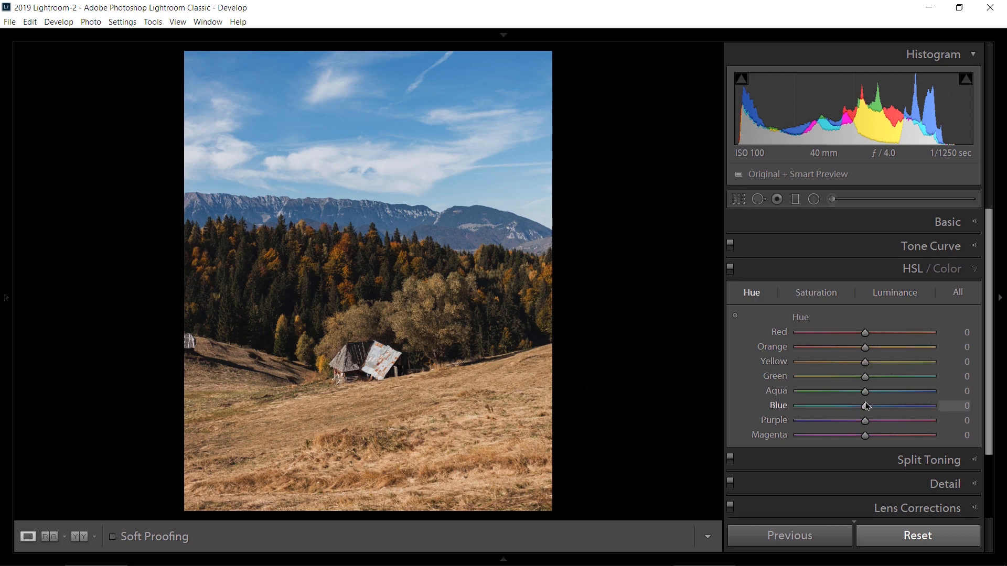
drag(816, 360, 866, 352)
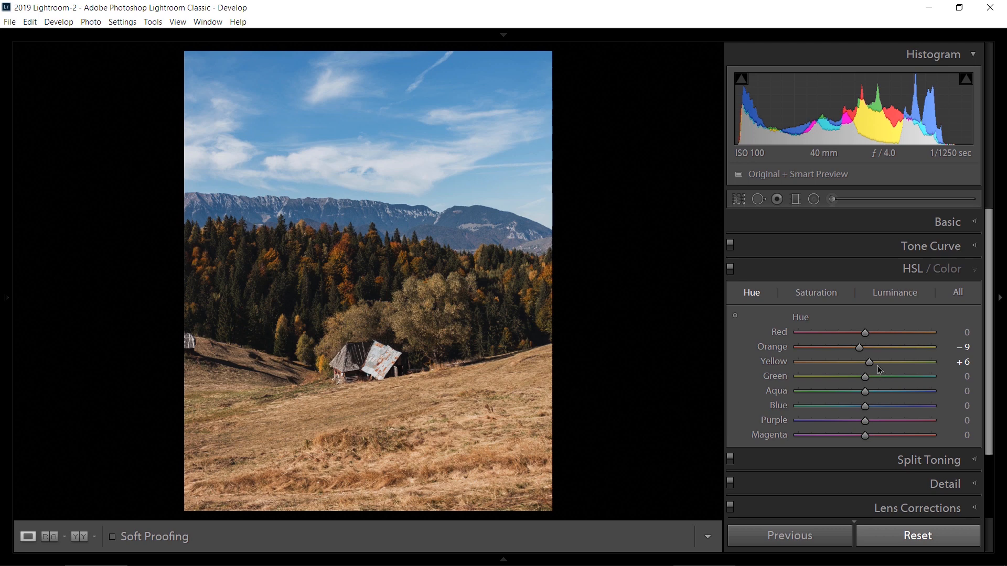
mouse_move(861, 348)
mouse_down()
mouse_move(826, 354)
mouse_move(868, 359)
mouse_up()
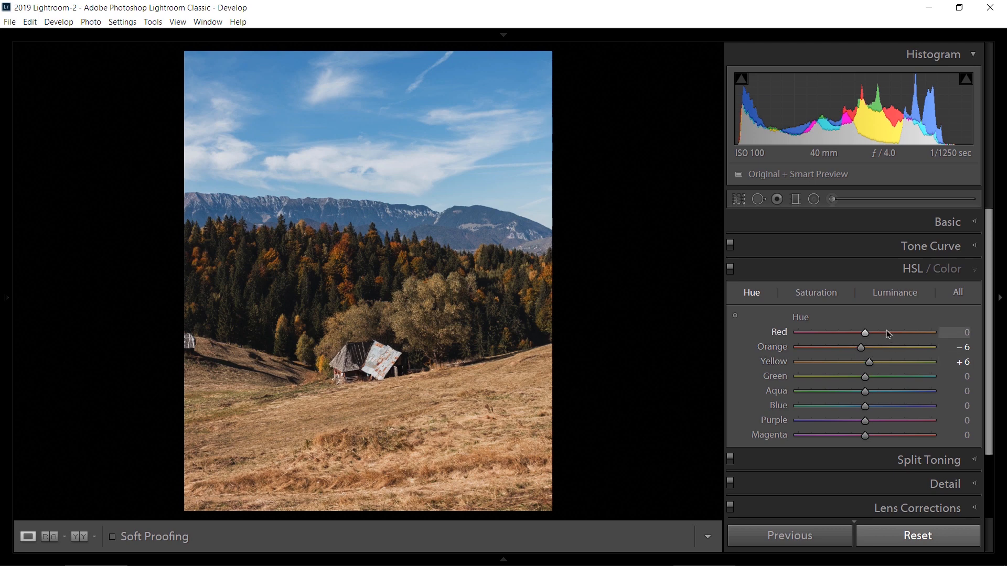
scroll(991, 337, down, 2)
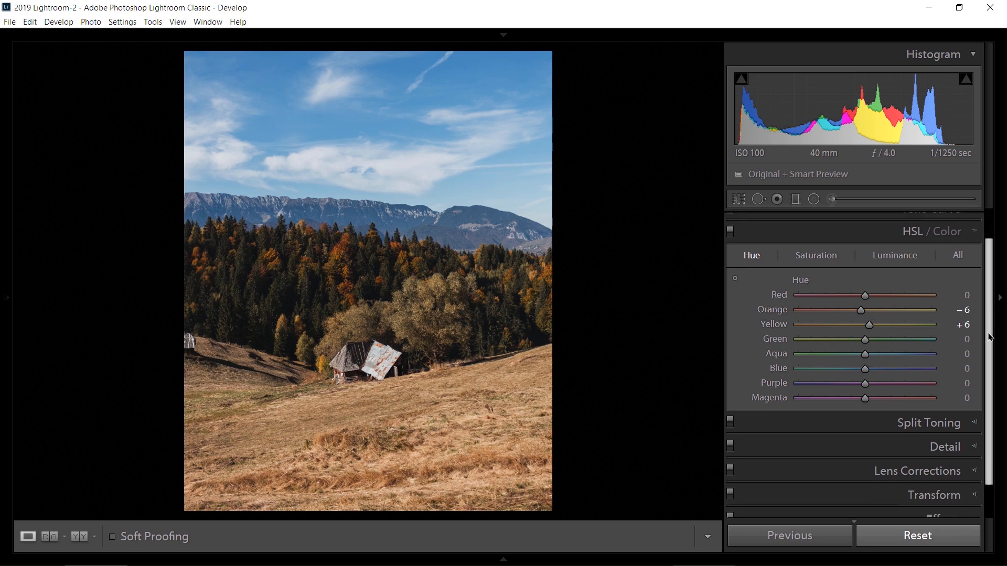
scroll(992, 337, up, 1)
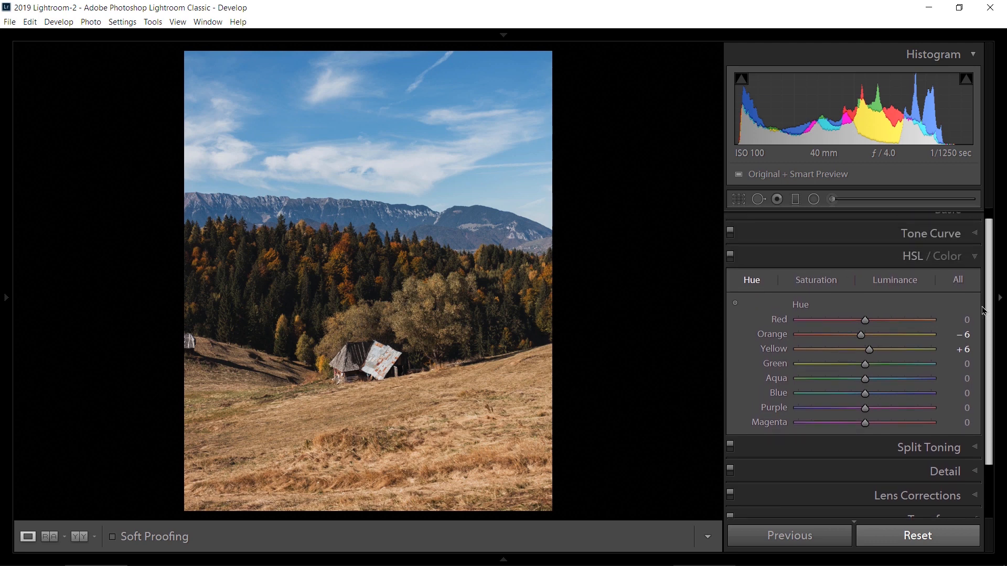
click(861, 258)
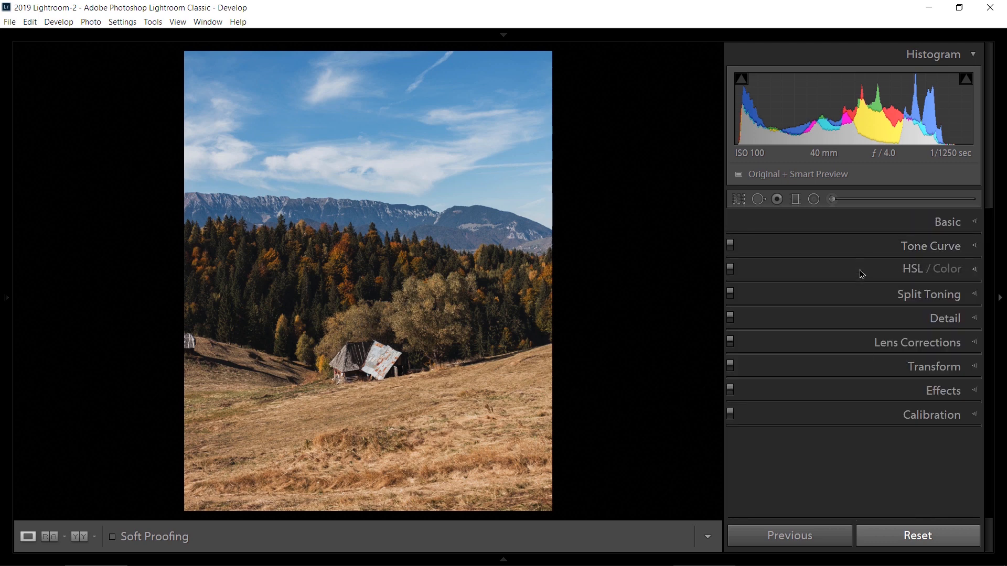
click(861, 271)
click(861, 272)
Split-tone the highlights with Hue 187 and Saturation 7 and the shadows with Hue 30 and Saturation 7, and compare with the effect off
click(858, 295)
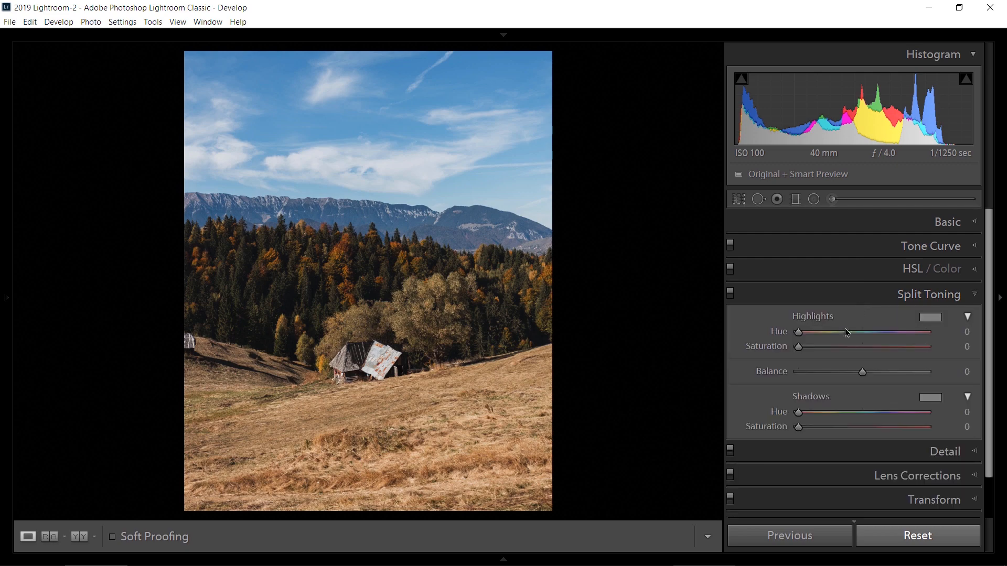
drag(798, 334, 868, 340)
mouse_move(799, 351)
mouse_down()
mouse_move(839, 350)
mouse_move(796, 346)
mouse_move(810, 352)
mouse_up()
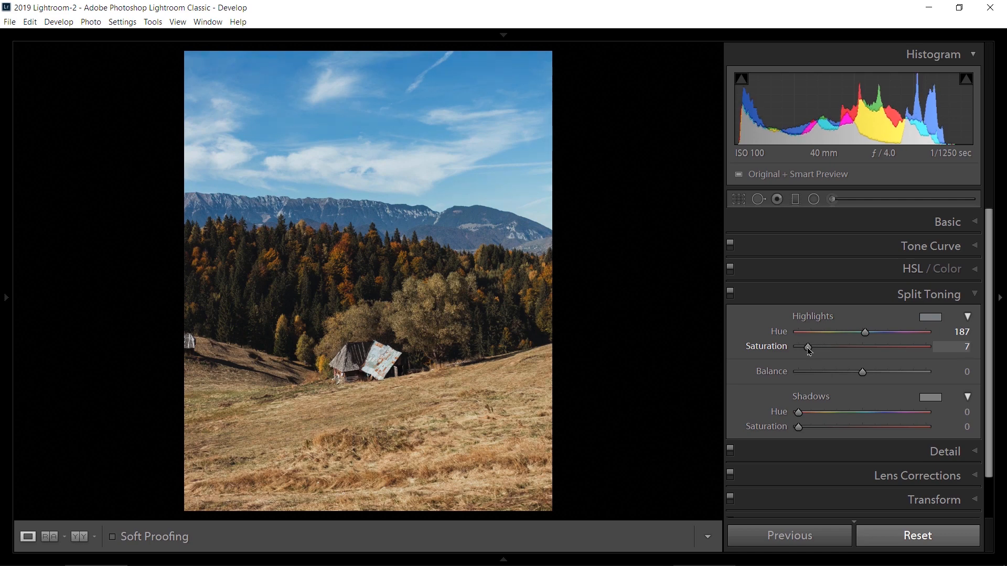
mouse_move(798, 413)
mouse_down()
mouse_move(829, 413)
mouse_move(783, 416)
mouse_move(815, 420)
mouse_move(808, 430)
mouse_up()
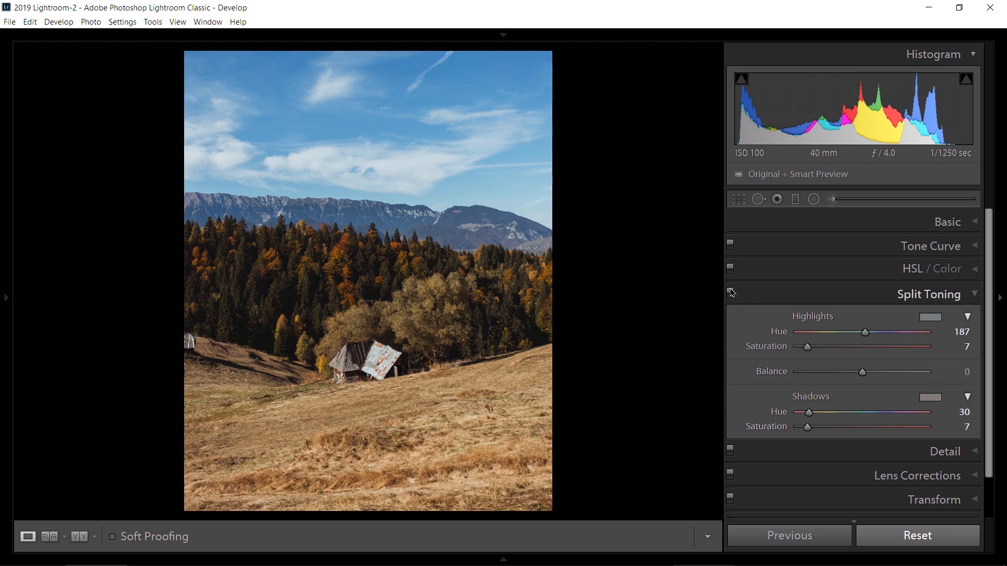
click(730, 293)
click(730, 293)
On the Blue channel's point curve, slightly raise the highlights, anchor the lower midtones and lift the shadows with a point at 11.0 / 13.3 %
click(869, 249)
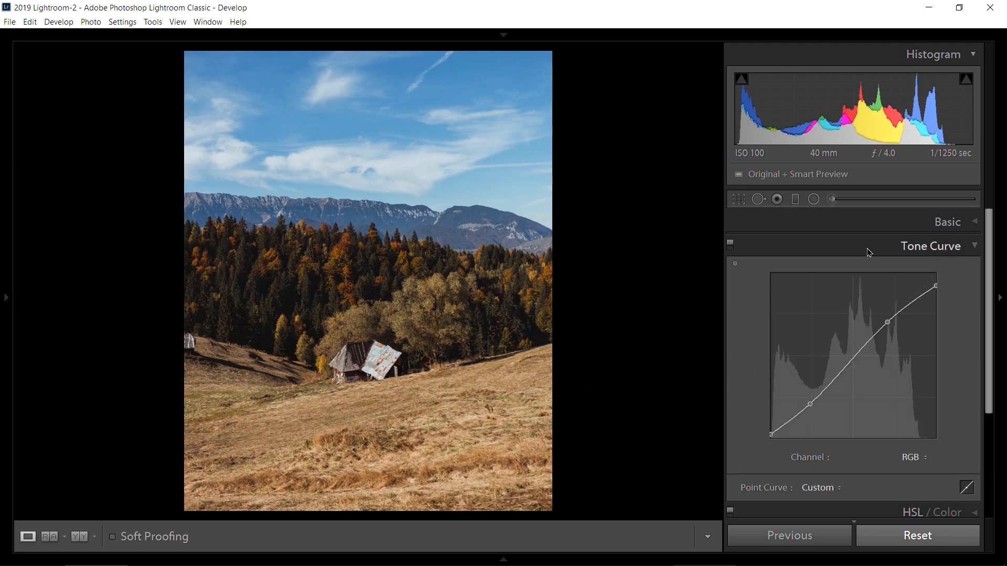
click(913, 458)
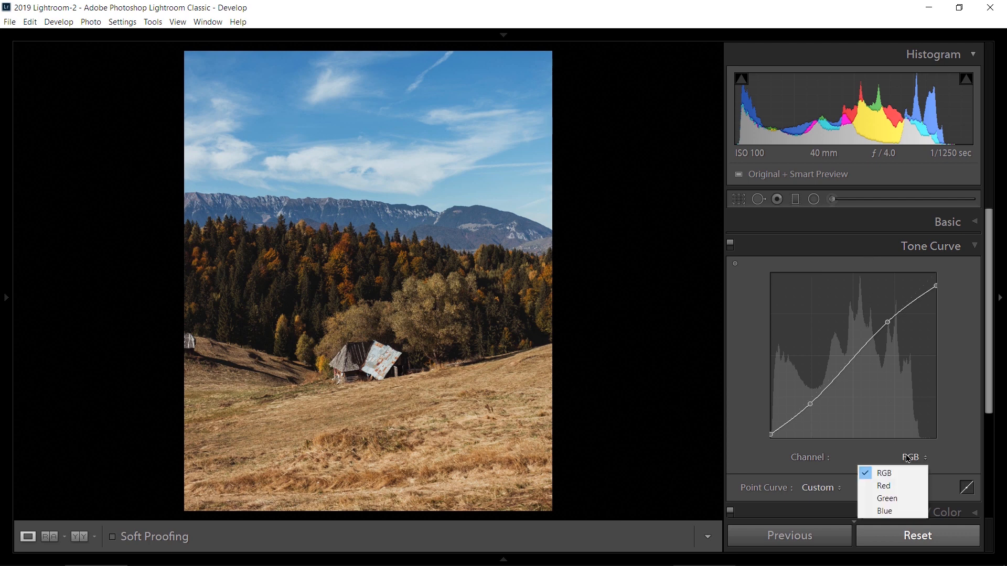
click(896, 512)
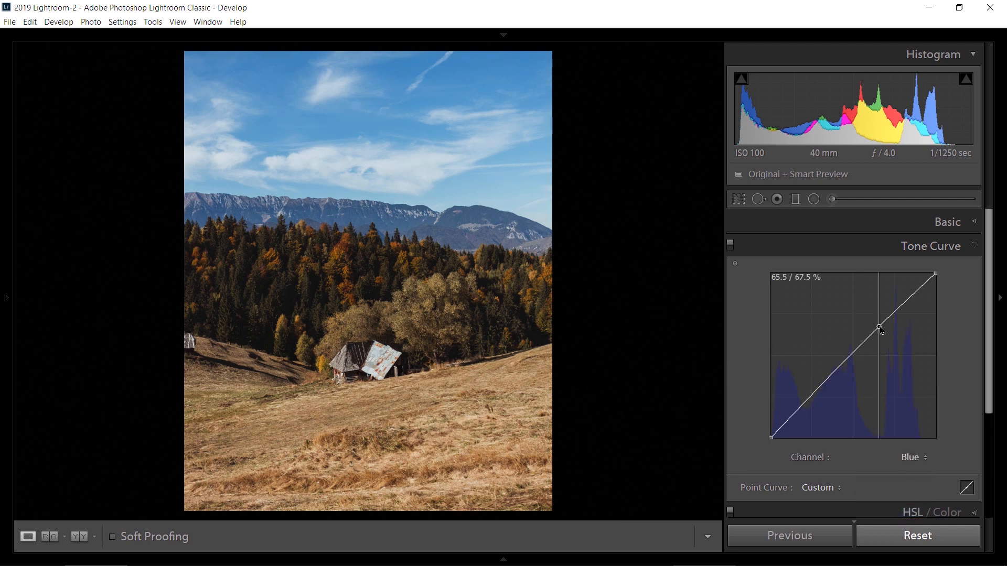
drag(880, 326, 881, 324)
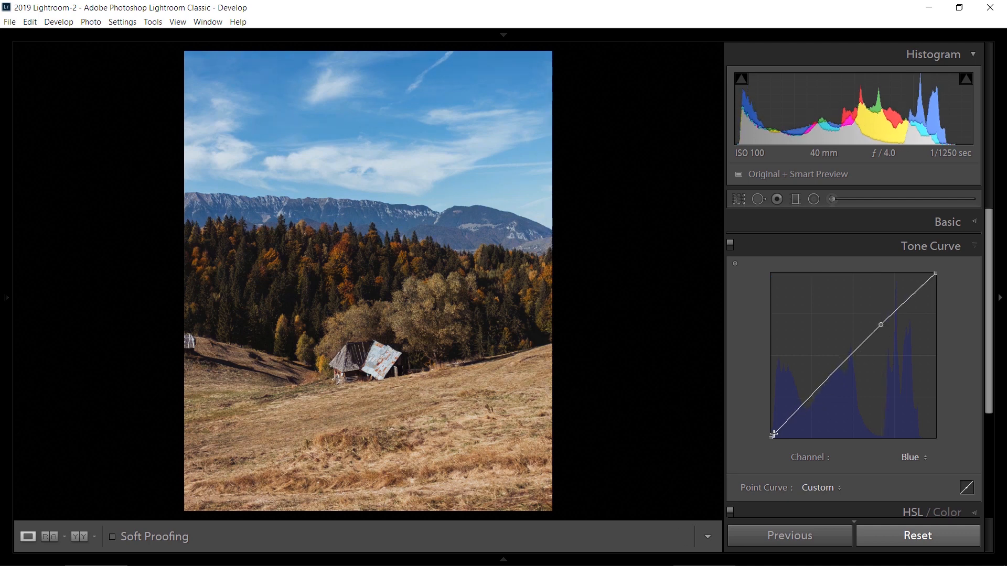
drag(807, 399, 791, 422)
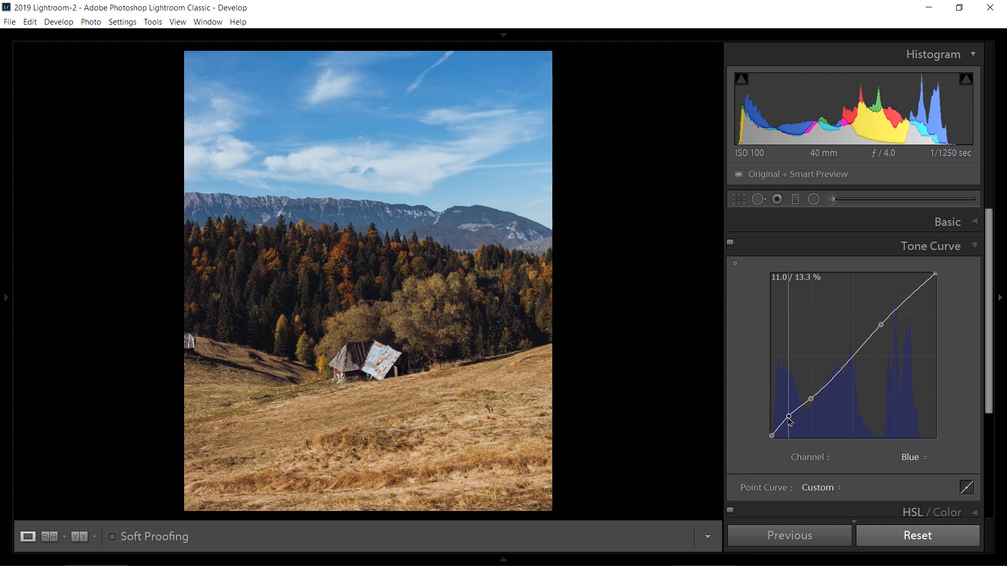
Switch the point curve to the Red channel and place three points for shadows, midtones and highlights along the line
click(911, 458)
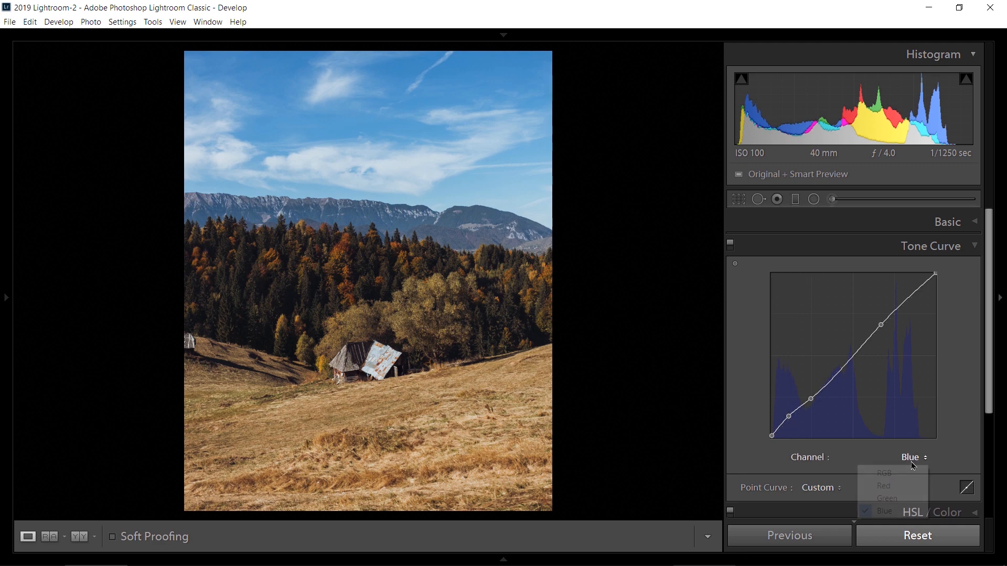
click(899, 483)
click(891, 318)
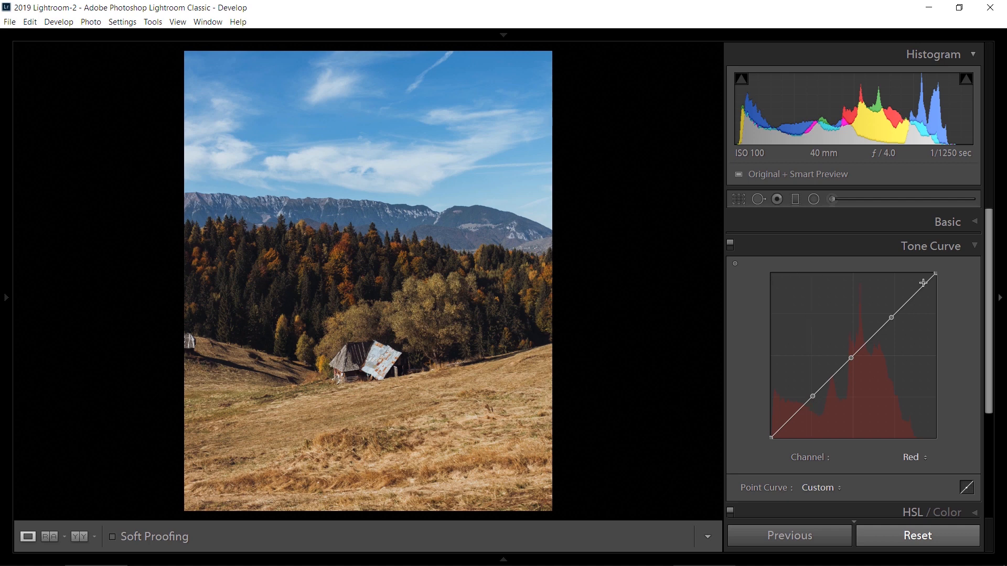
Try moving the Red curve's white point to 91.8 / 100.0 %, and undo the change
drag(935, 273, 922, 274)
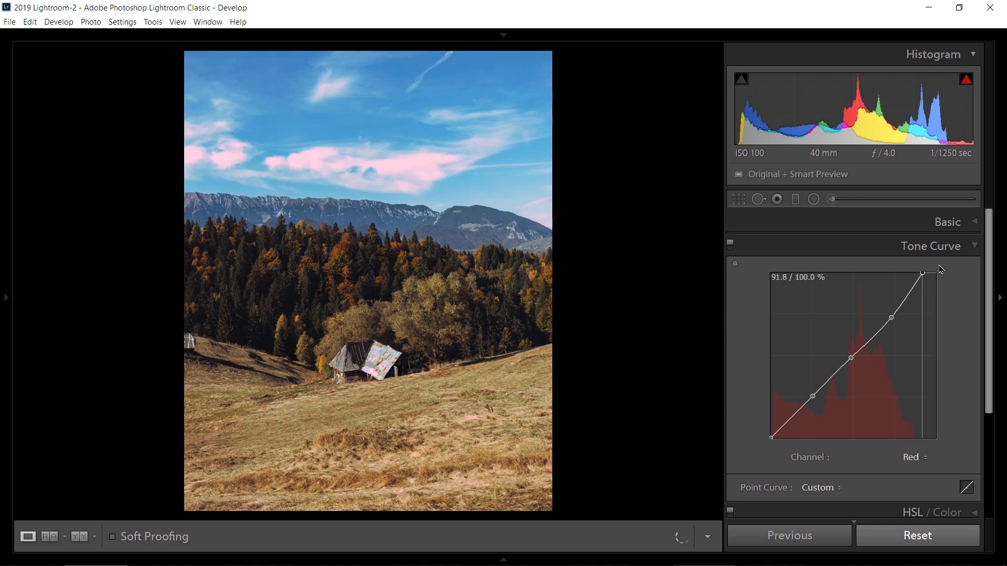
key(ctrl+z)
key(ctrl+y)
key(ctrl+z)
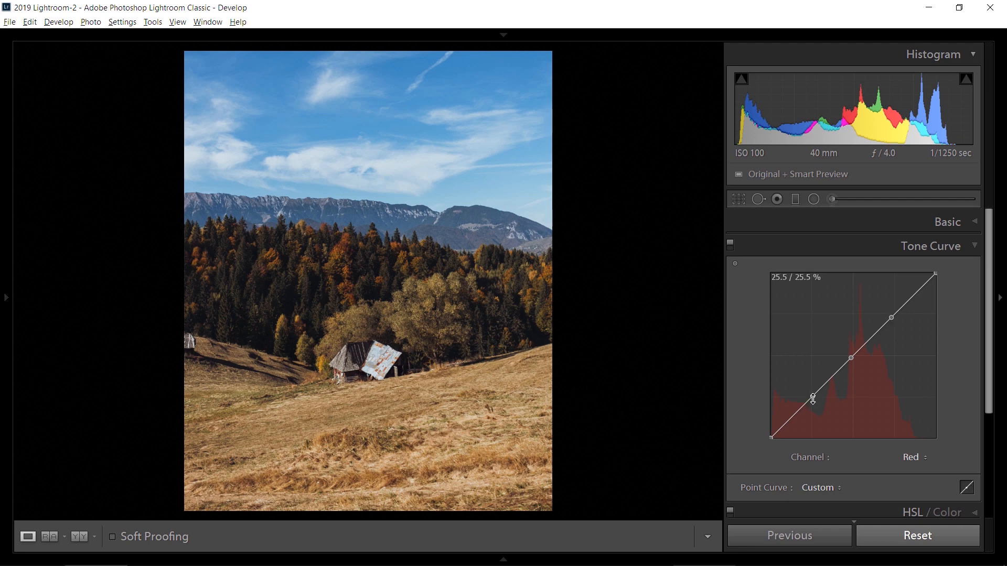
Raise the Red curve's shadow point to 26.3 / 28.2 %, fine-tune its highlight and black points, and return to the RGB channel
drag(813, 399, 824, 381)
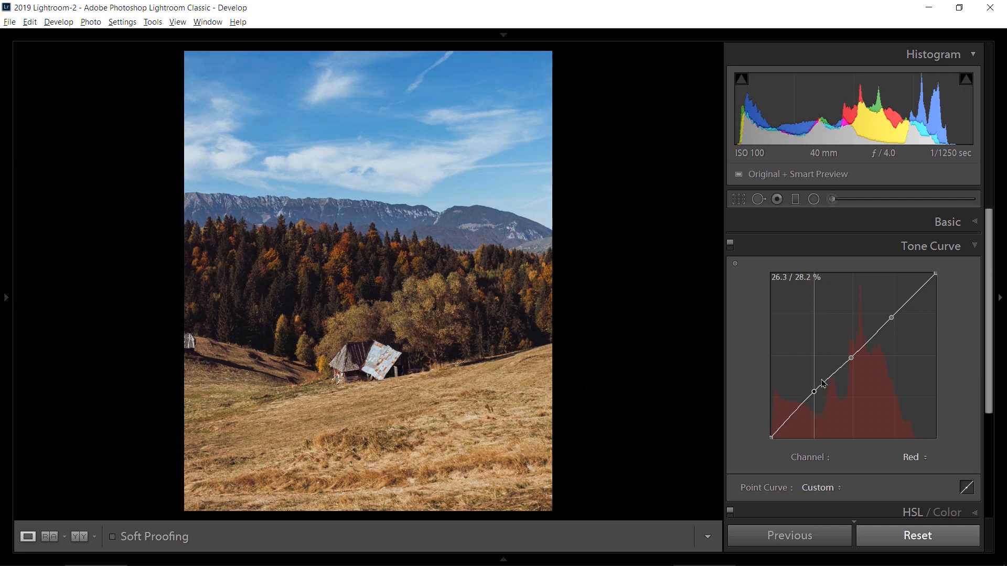
mouse_move(891, 318)
mouse_down()
mouse_move(900, 386)
mouse_move(893, 315)
mouse_move(902, 328)
mouse_up()
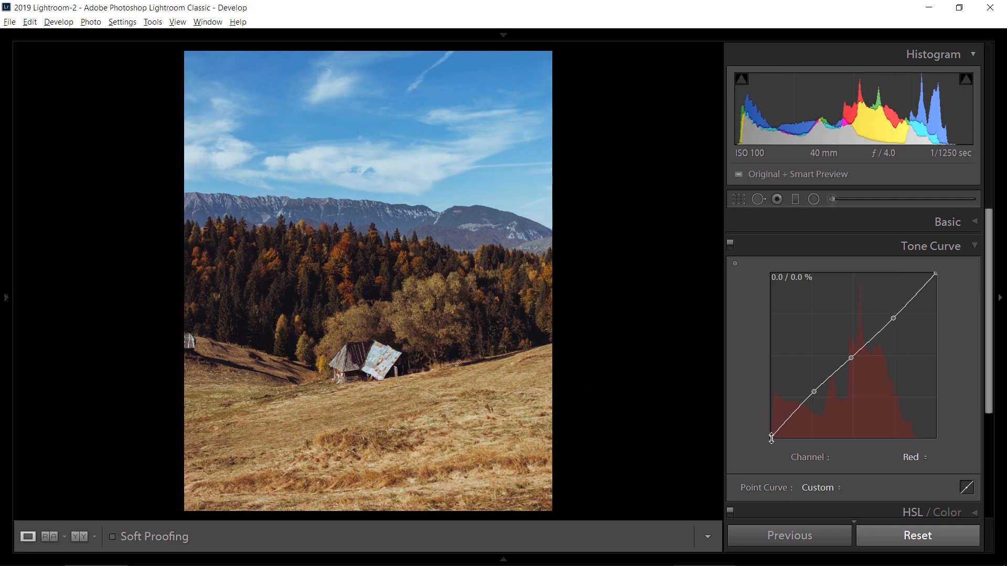
drag(771, 439, 740, 457)
click(913, 457)
click(908, 474)
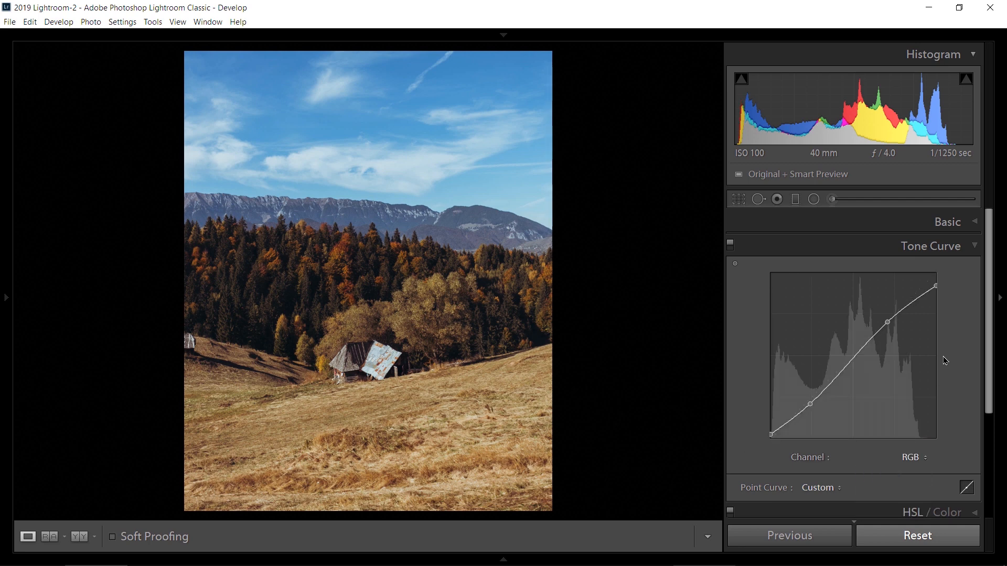
Set the white balance Temp to 5934 and Contrast to +38
click(901, 227)
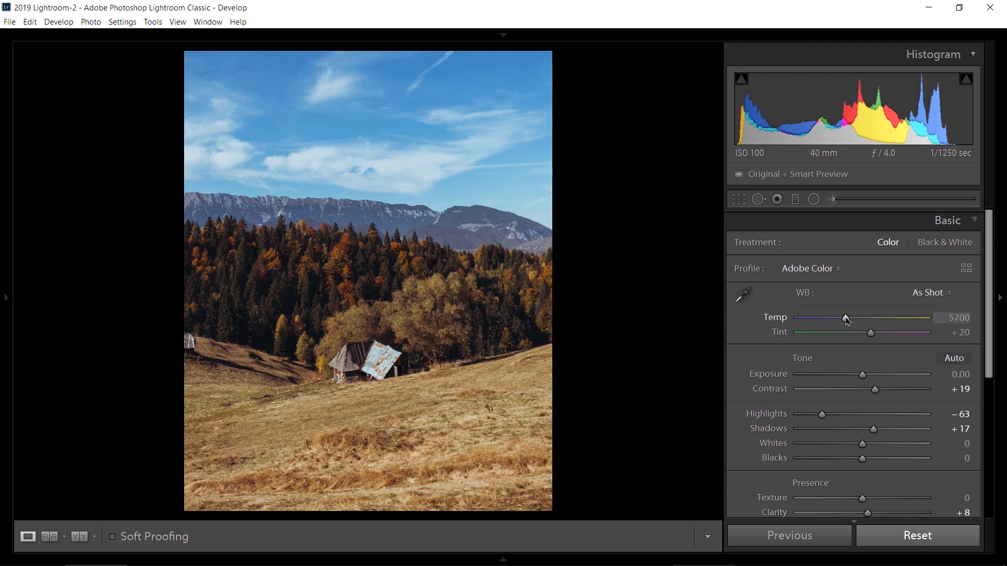
mouse_move(846, 318)
mouse_down()
mouse_move(835, 321)
mouse_move(850, 324)
mouse_up()
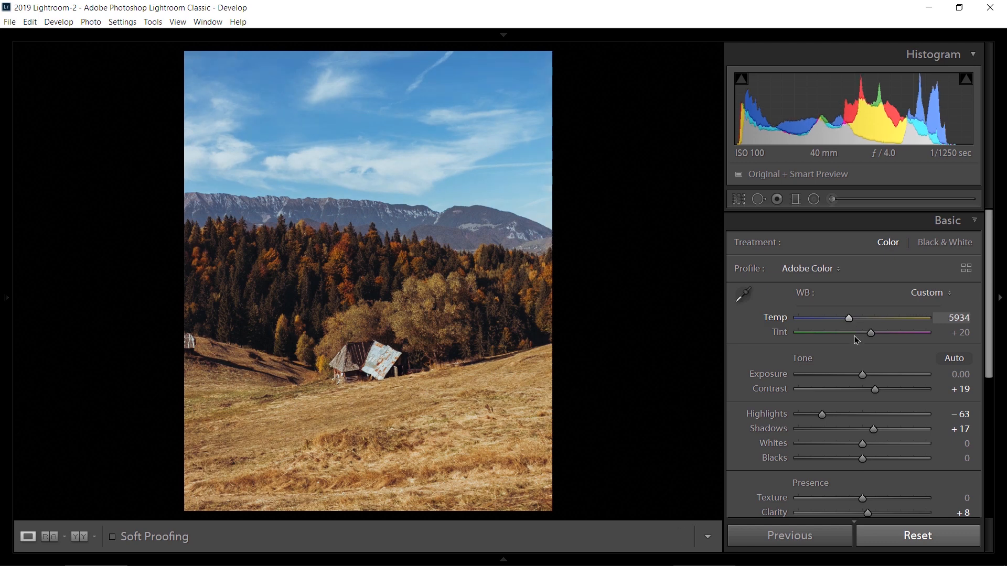
drag(895, 388, 886, 387)
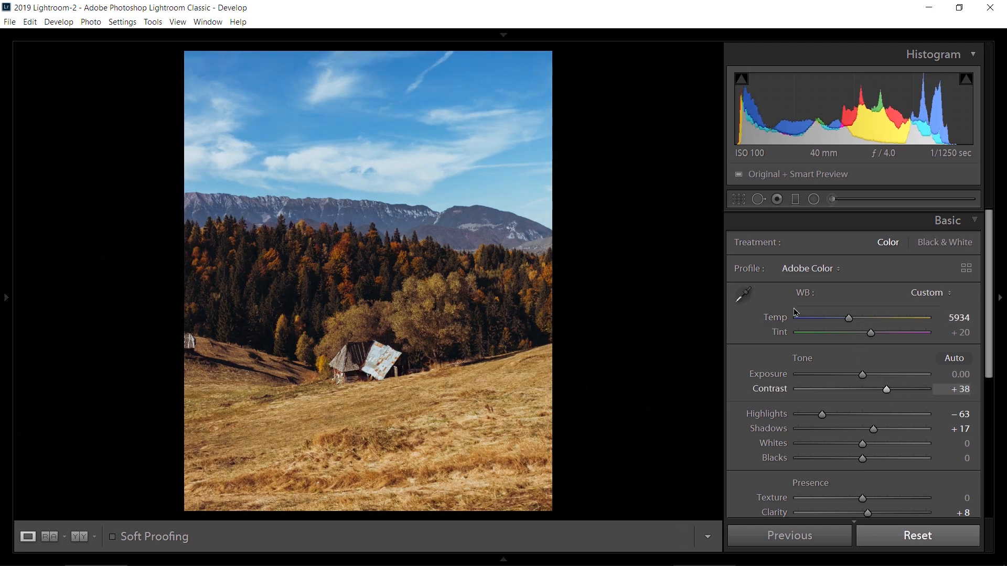
Rotate the photo to an angle of 0.81, tighten the 4 x 5 crop and reposition the photo within it to trim the sky
click(739, 200)
drag(618, 108, 584, 115)
drag(368, 95, 374, 112)
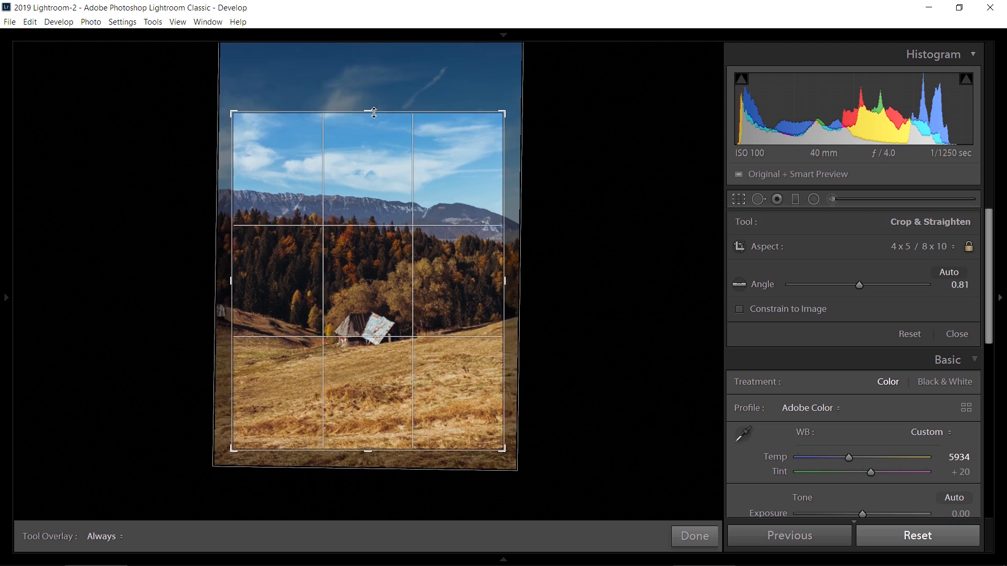
mouse_move(371, 314)
mouse_down()
mouse_move(372, 304)
mouse_move(374, 331)
mouse_up()
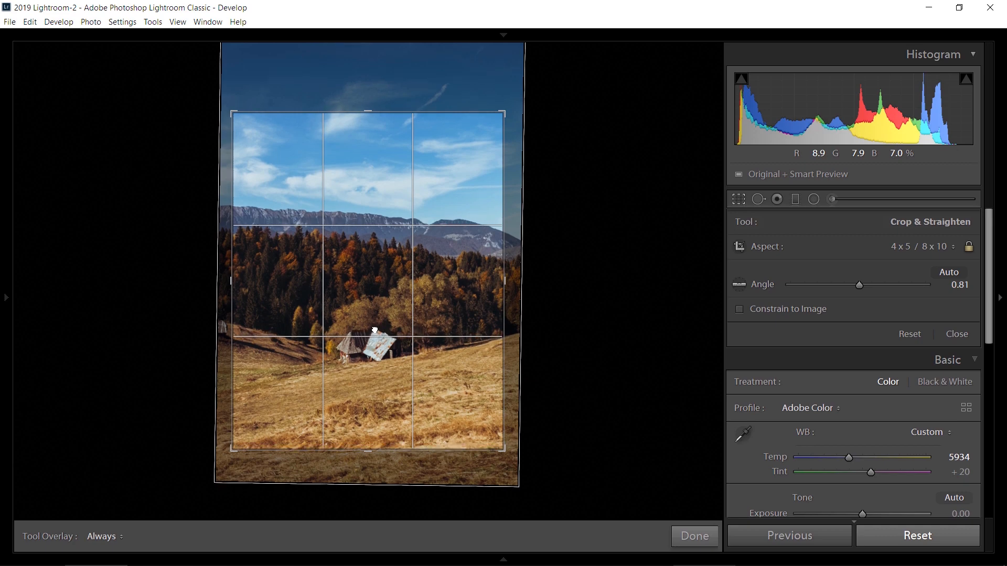
key(Return)
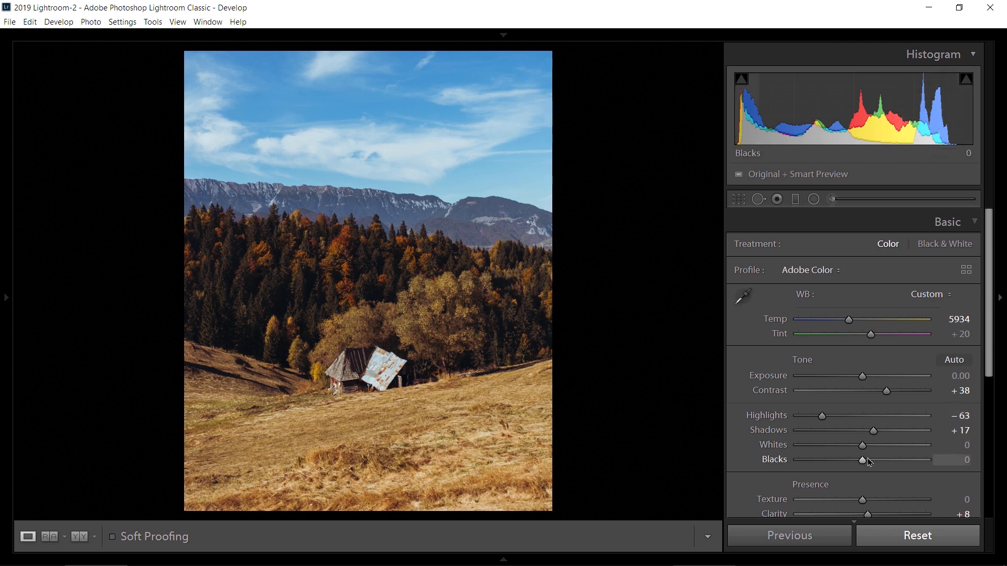
Set Shadows to +27, Whites to −11 and Blacks to +3
drag(866, 464, 882, 434)
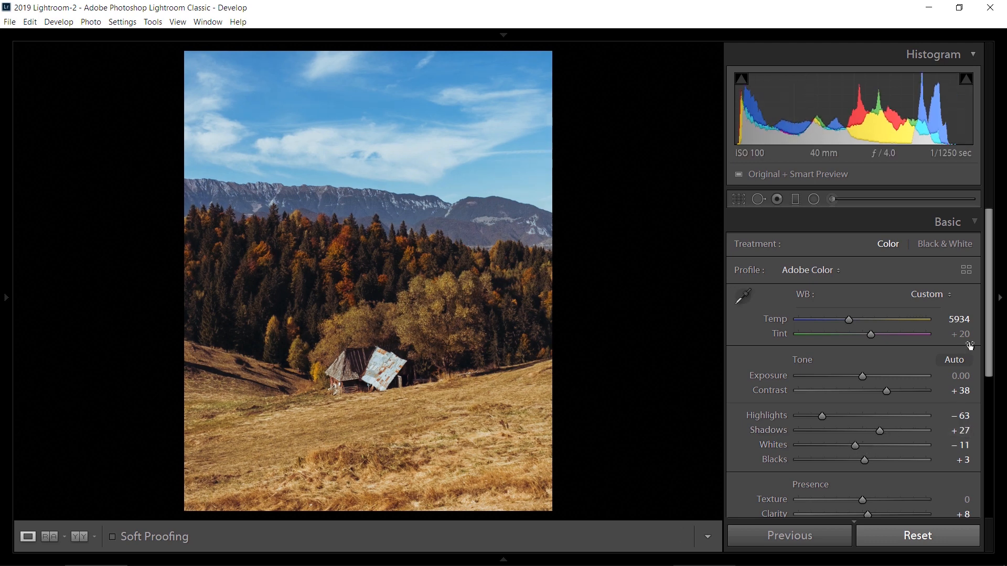
In Calibration, set Blue Primary Saturation to +38, Green Primary Hue to +19 and Green Primary Saturation to +14
drag(992, 339, 987, 497)
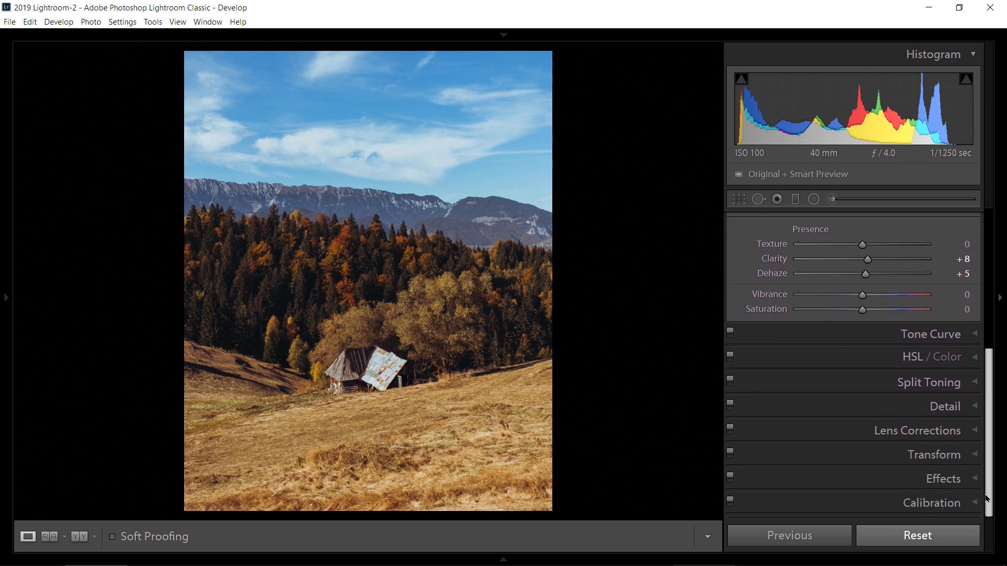
click(884, 504)
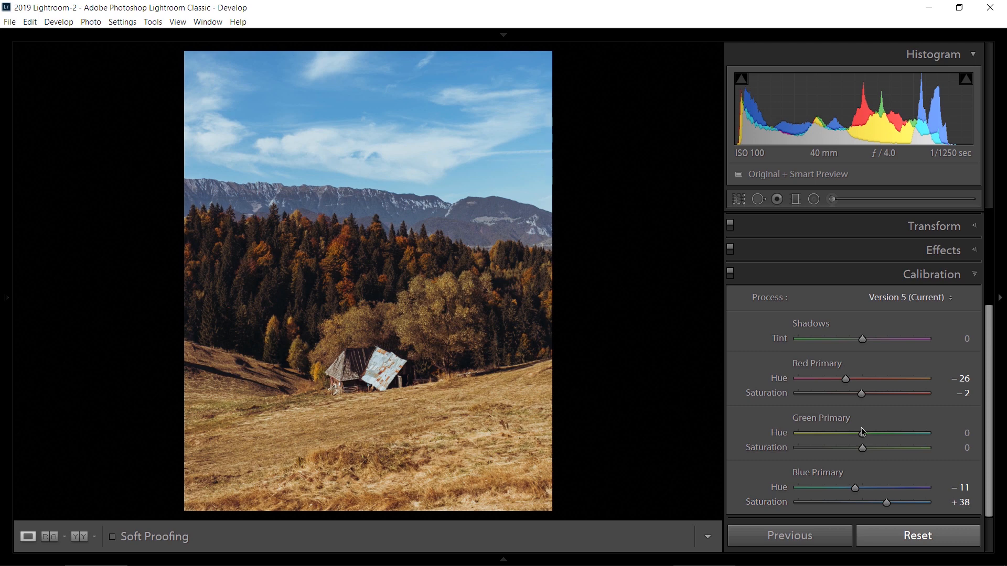
drag(862, 433, 889, 447)
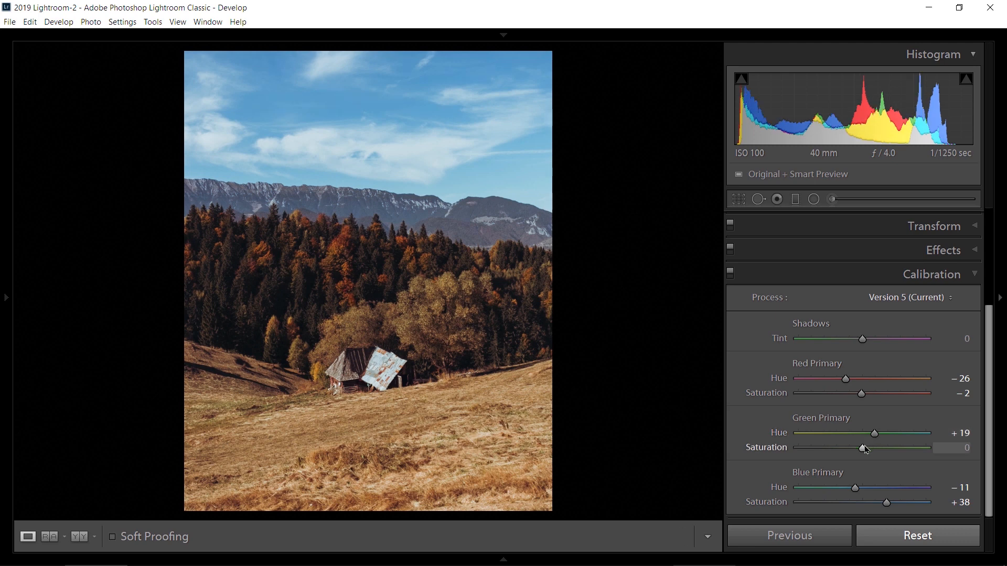
drag(863, 448, 886, 449)
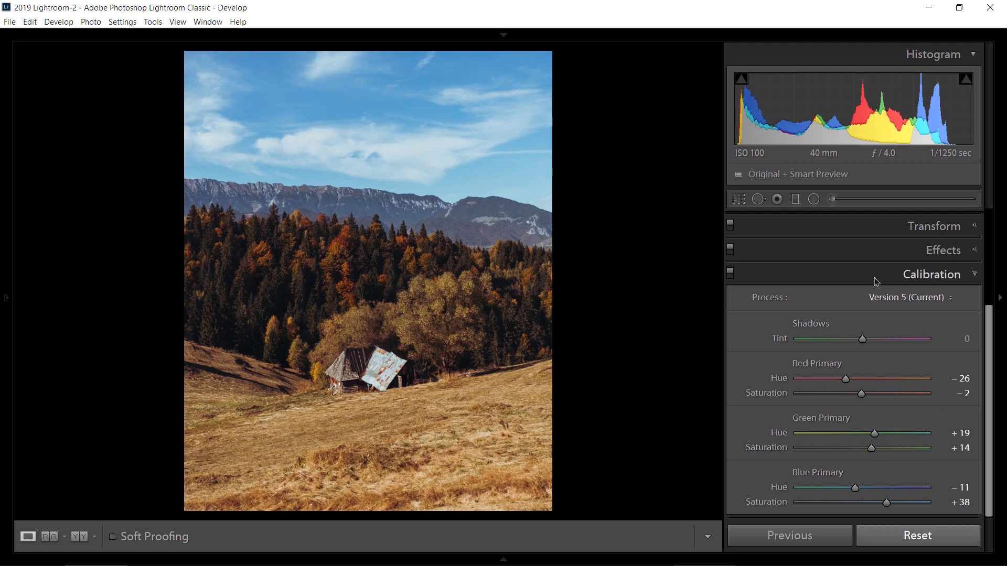
click(877, 278)
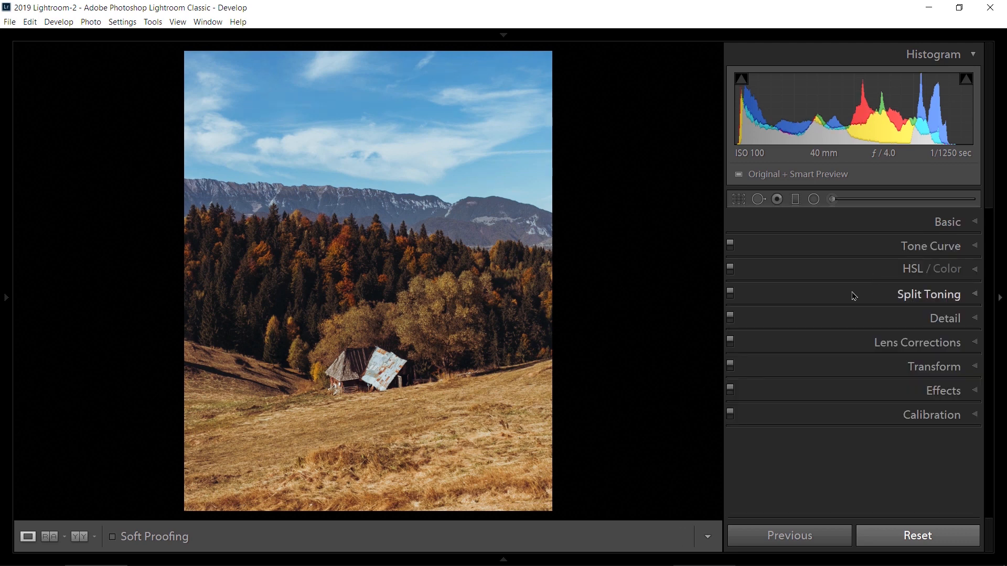
In Post-Crop Vignetting, set Amount to −100, Midpoint to 0, Roundness to +100, Feather to 56 and Highlights to 100
click(857, 392)
drag(988, 401, 988, 472)
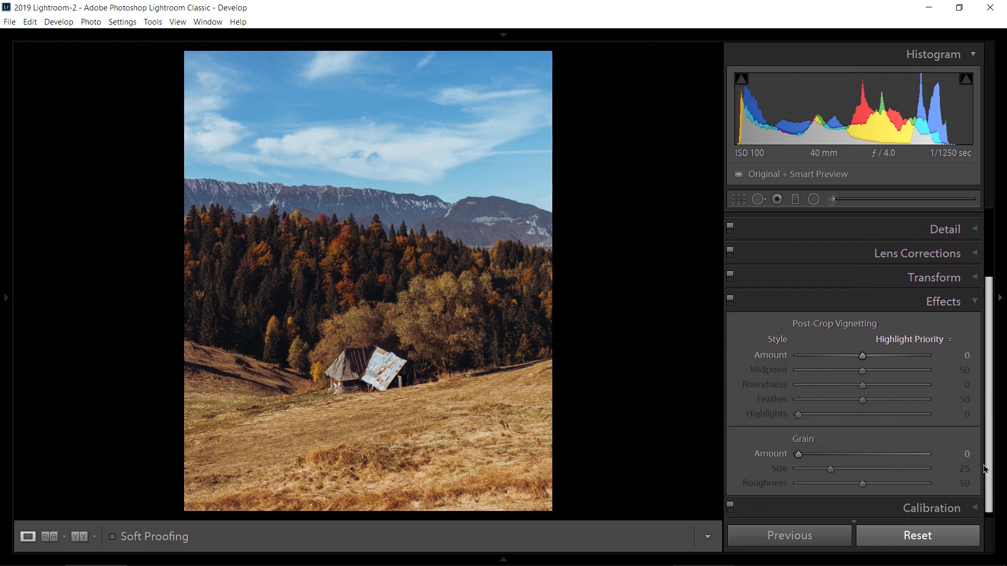
drag(862, 354, 776, 363)
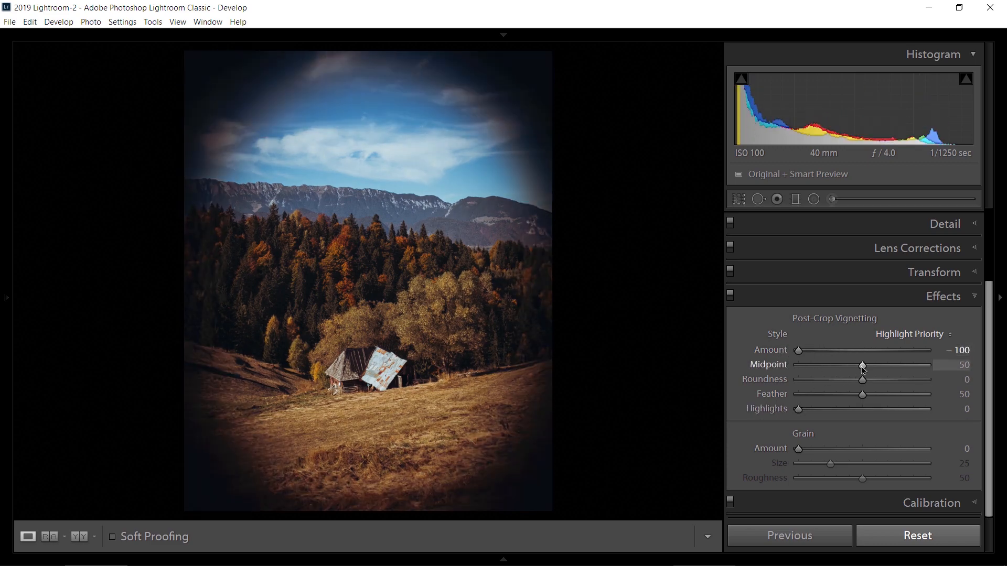
click(795, 366)
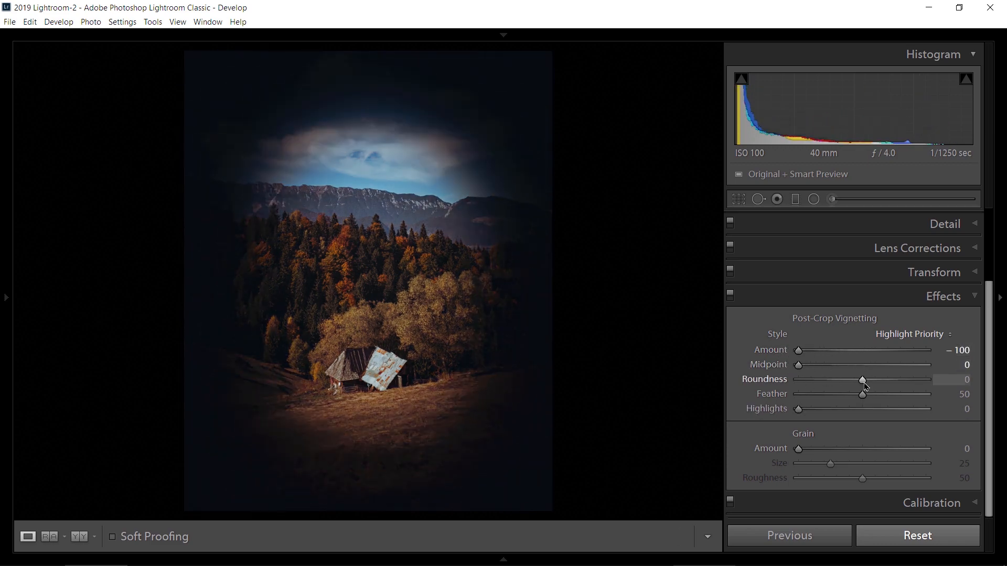
drag(847, 382, 935, 379)
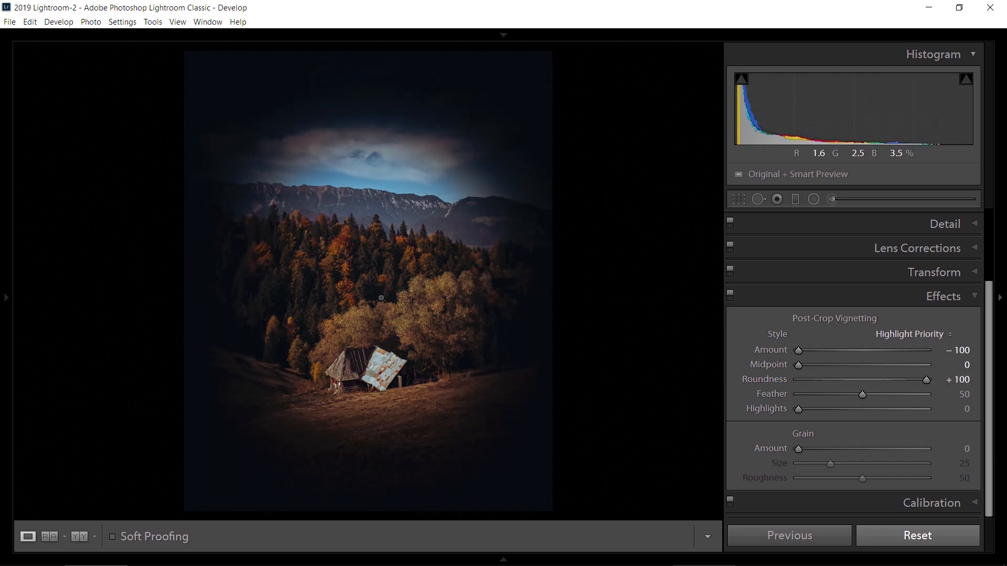
drag(849, 418, 870, 406)
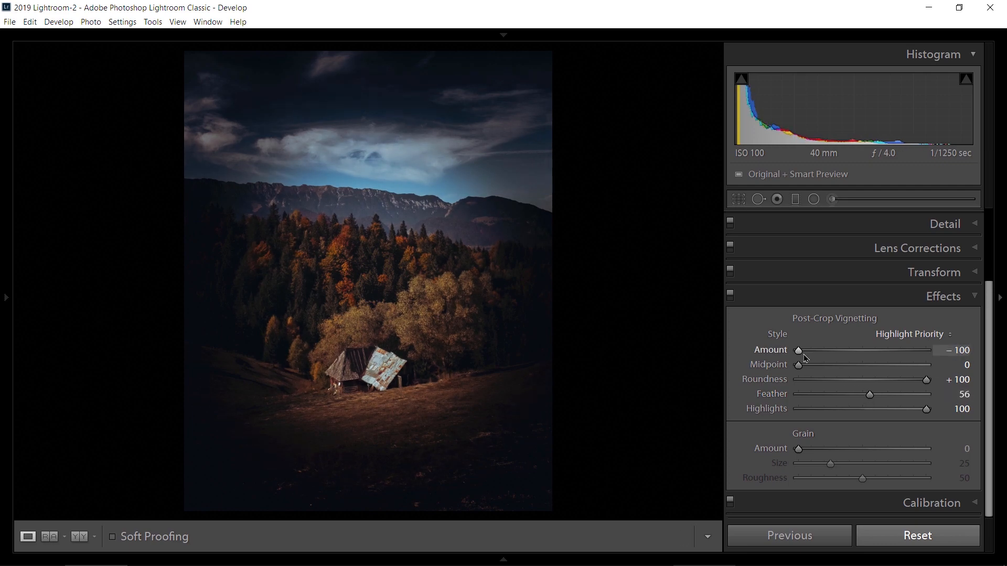
Soften the post-crop vignette to an Amount of −14 and compare the photo with the effects switched off and on
drag(801, 356, 858, 373)
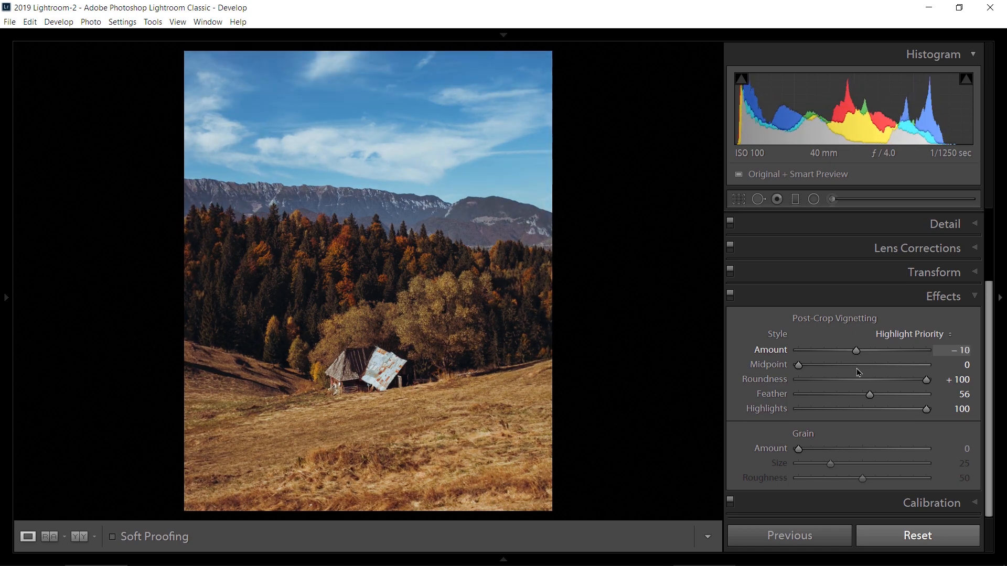
click(731, 297)
click(732, 296)
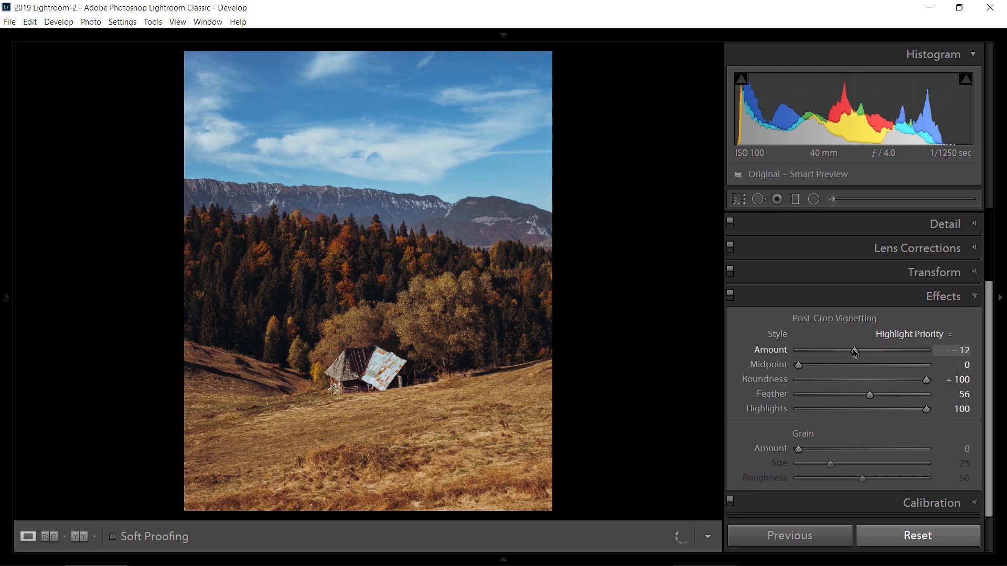
drag(856, 353, 854, 353)
click(732, 297)
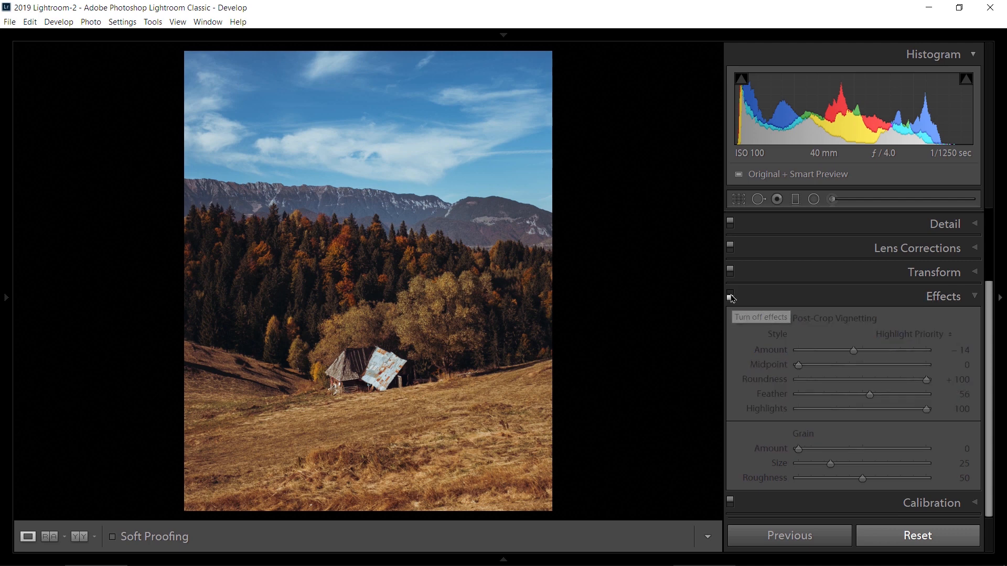
click(732, 297)
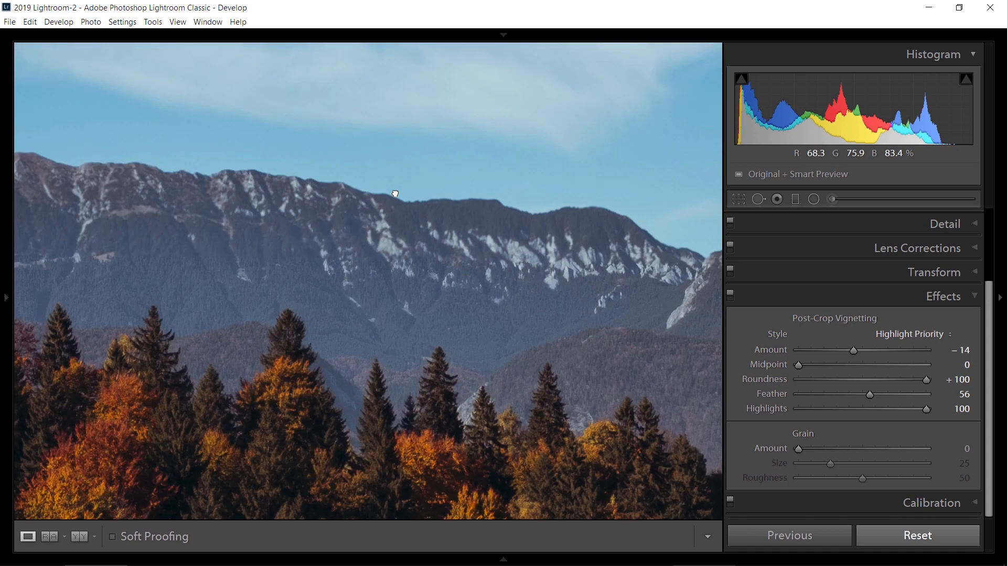
Add film grain to the photo with a Grain Amount of 33
click(395, 194)
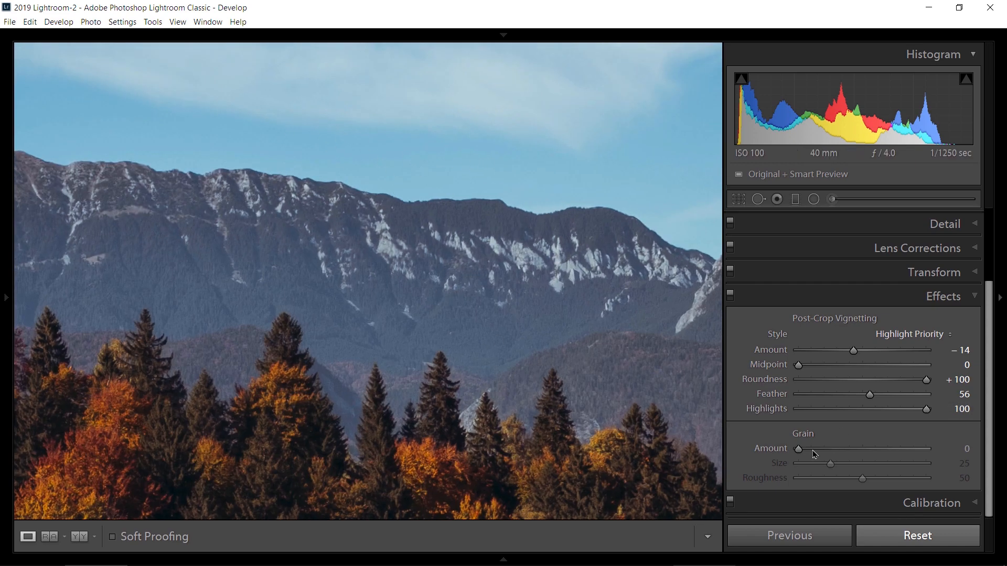
drag(813, 454, 844, 464)
click(382, 286)
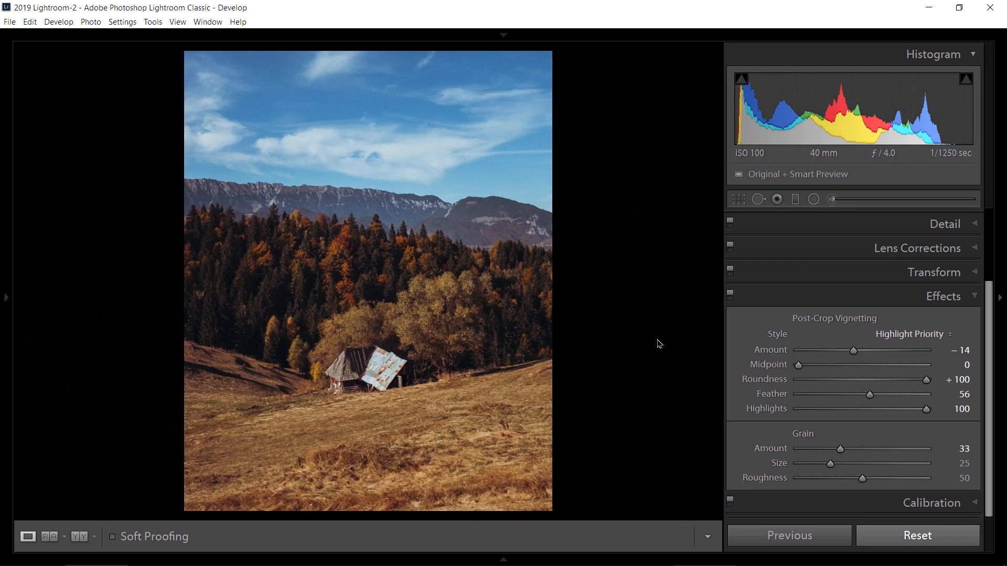
click(839, 298)
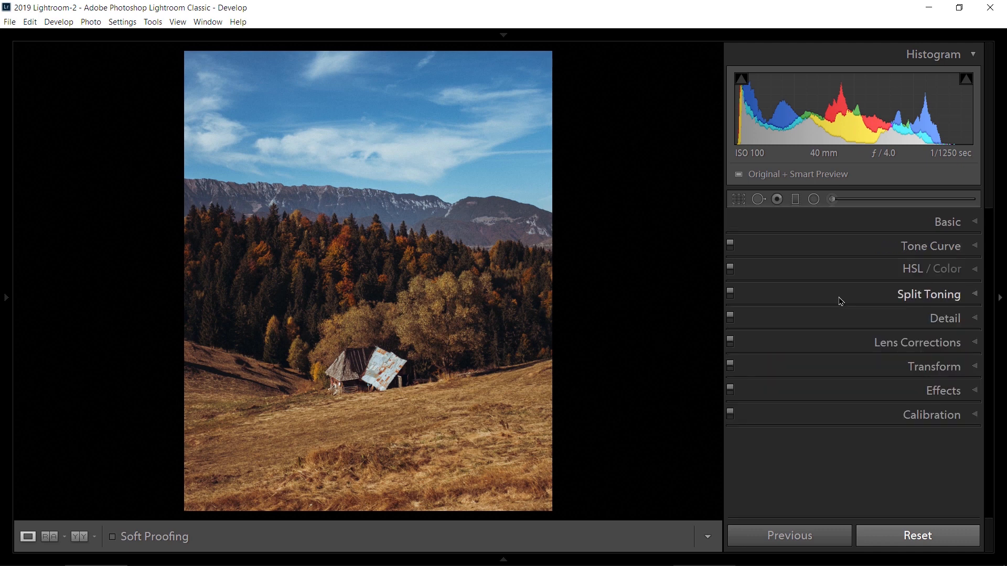
Lower the black point of the RGB tone curve slightly and show the before and after versions side by side
click(855, 246)
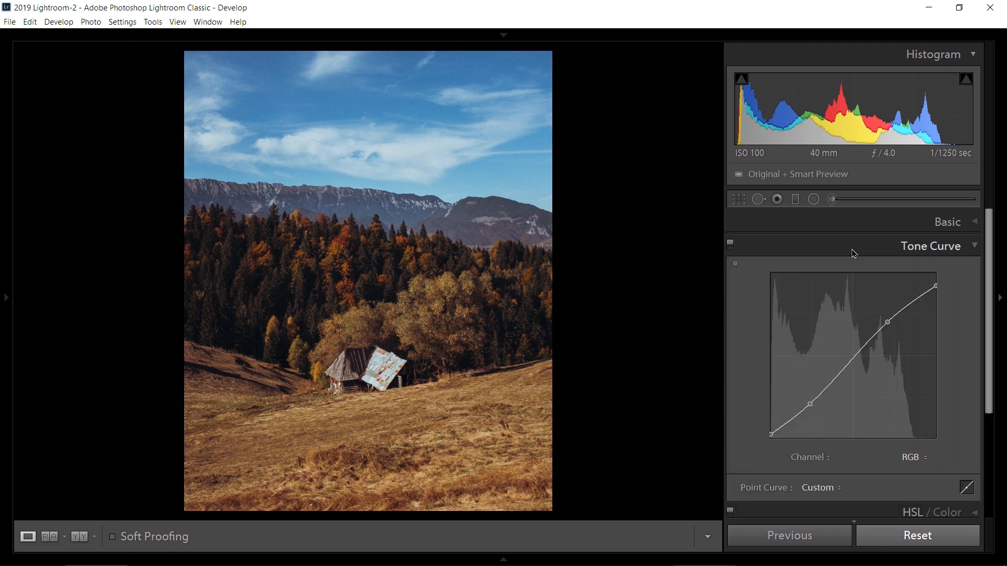
mouse_move(769, 439)
mouse_down()
mouse_move(769, 424)
mouse_move(767, 447)
mouse_move(784, 445)
mouse_move(770, 443)
mouse_up()
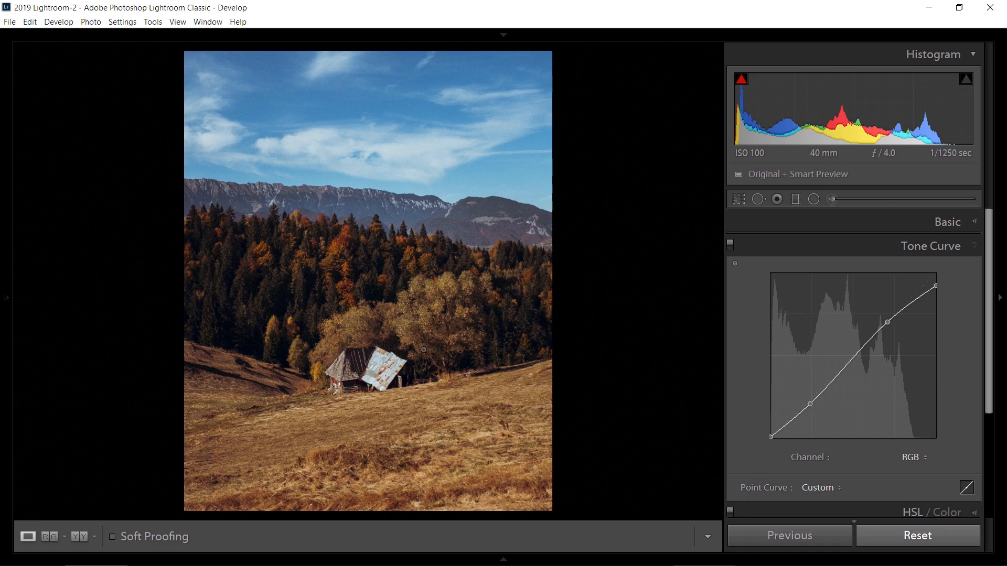
click(80, 540)
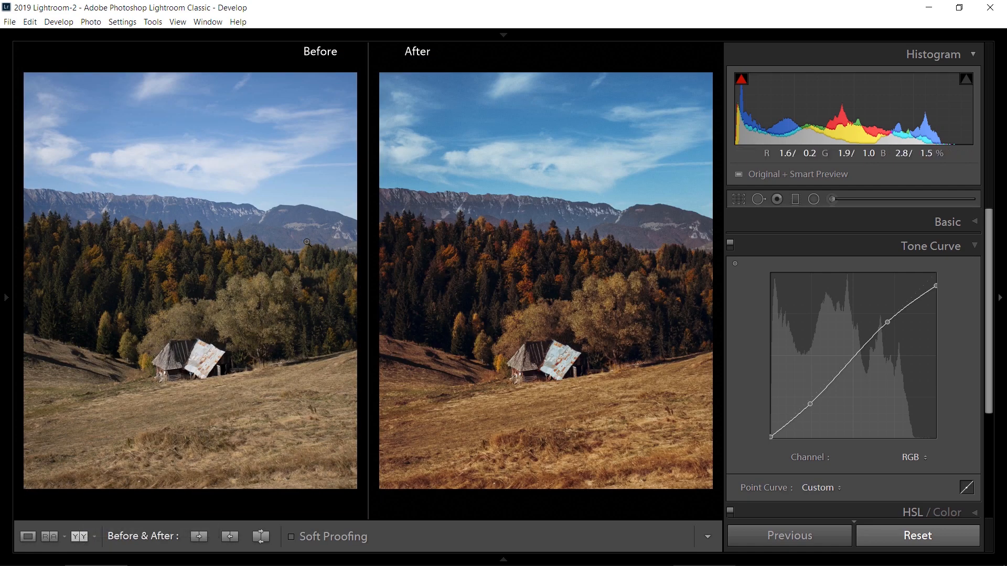